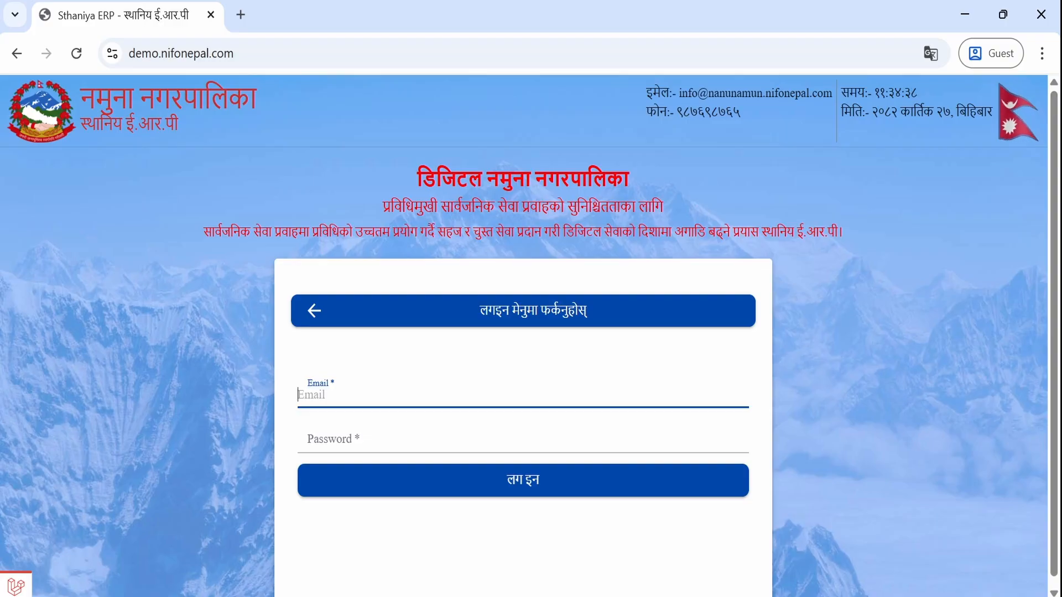
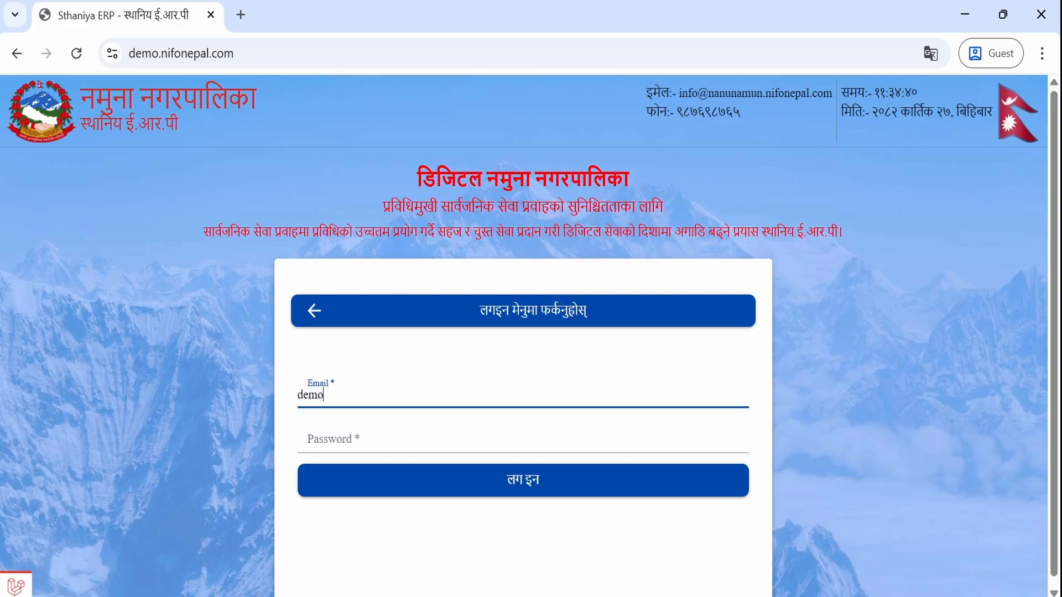
# - Log in as the demo Super Admin with the demo account's e-mail and password
pyautogui.press('Tab')
pyautogui.write('••••••••••••••')
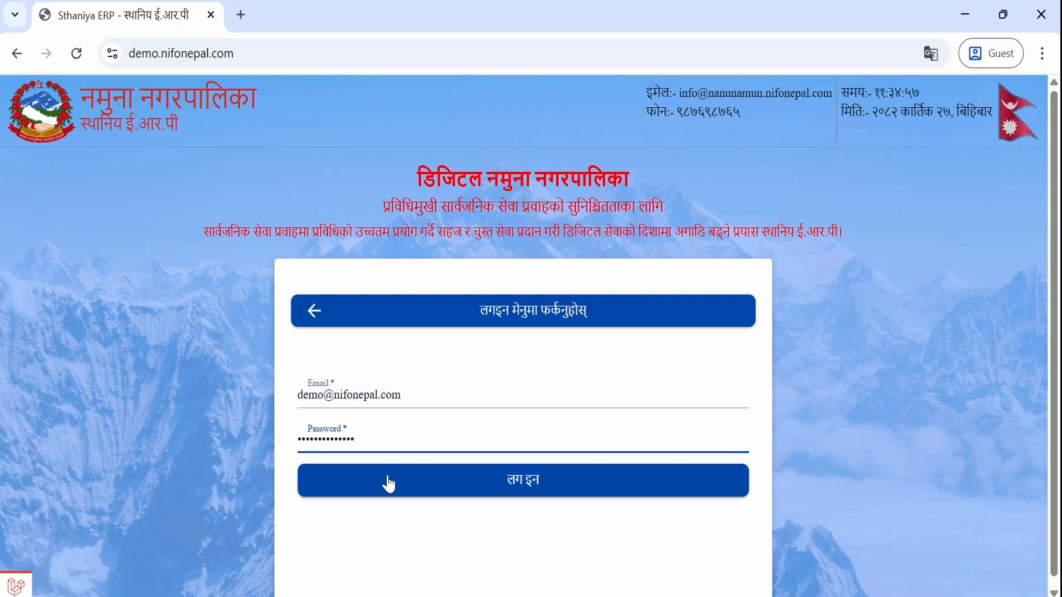
pyautogui.click(462, 490)
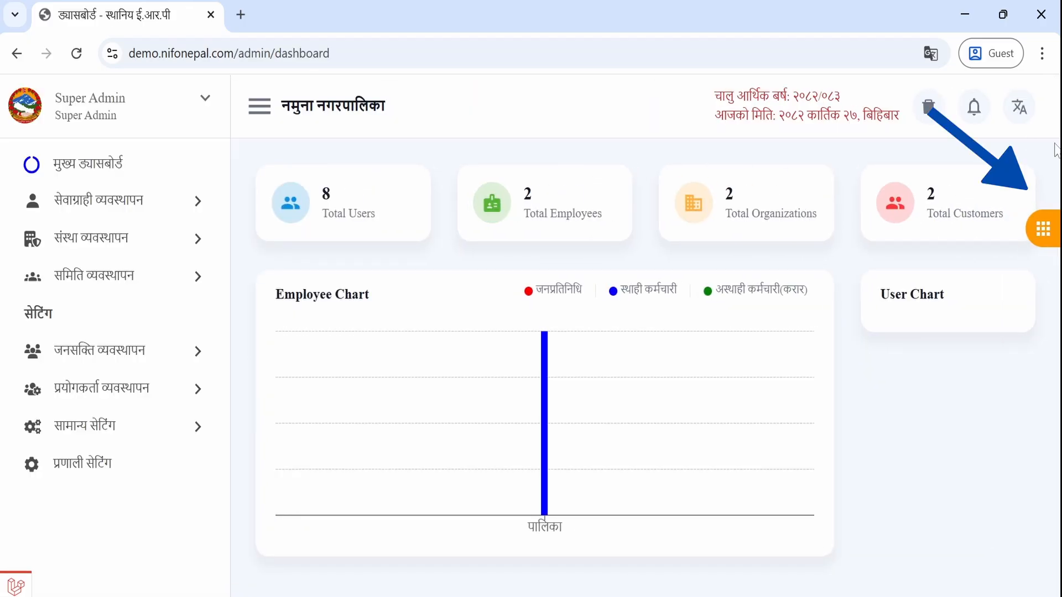
# - Switch to the Estimate Management System and open the Rate particulars list
pyautogui.click(1042, 229)
pyautogui.click(936, 251)
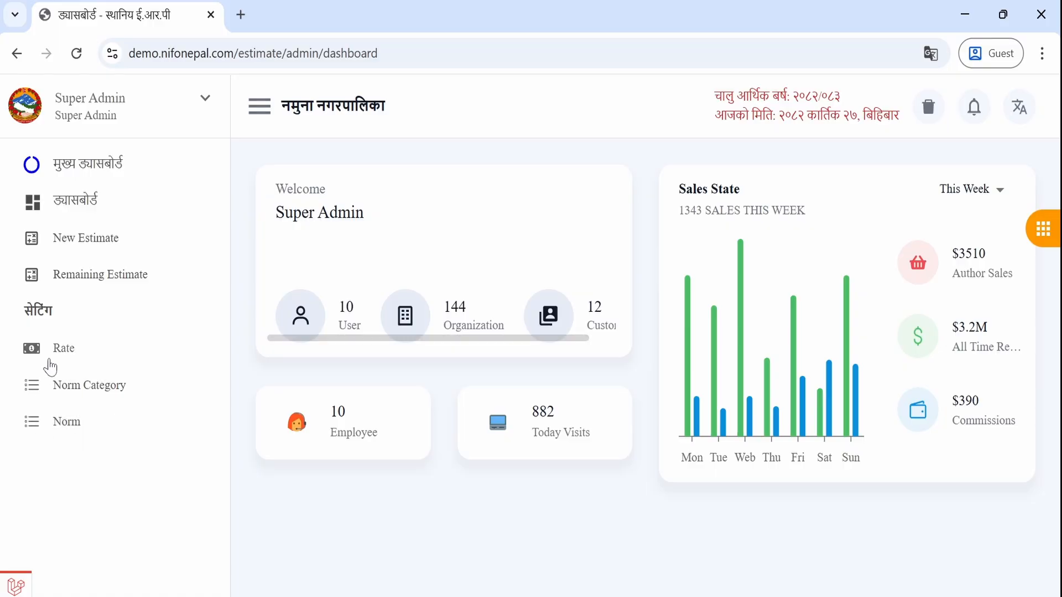
pyautogui.click(69, 358)
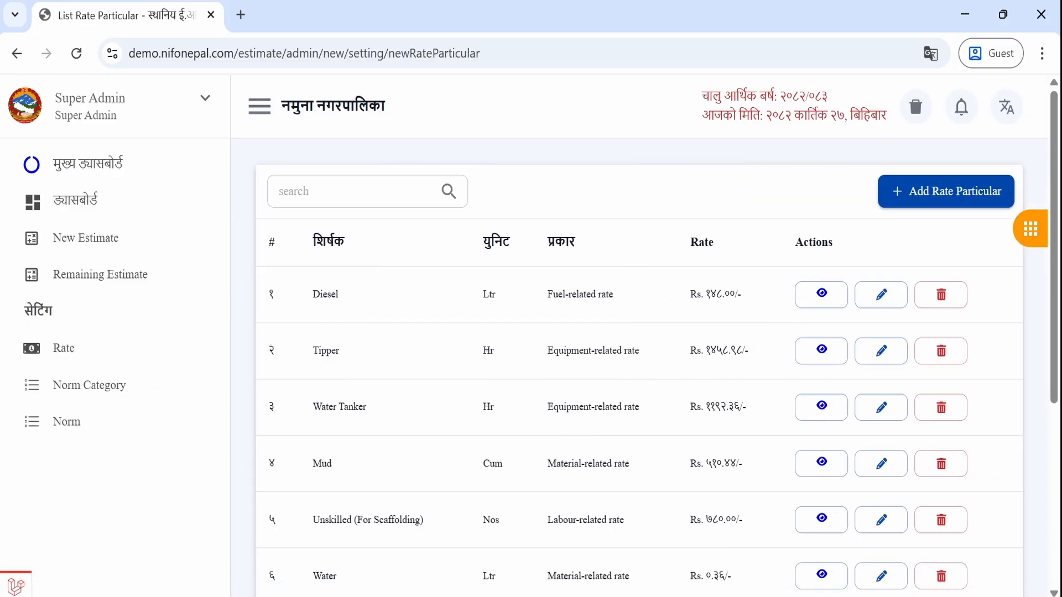
pyautogui.scroll(-5, 569, 469)
pyautogui.scroll(5, 569, 469)
# - Add a rate particular titled Tipper, type Equipment-related rate, unit Hr
pyautogui.click(944, 192)
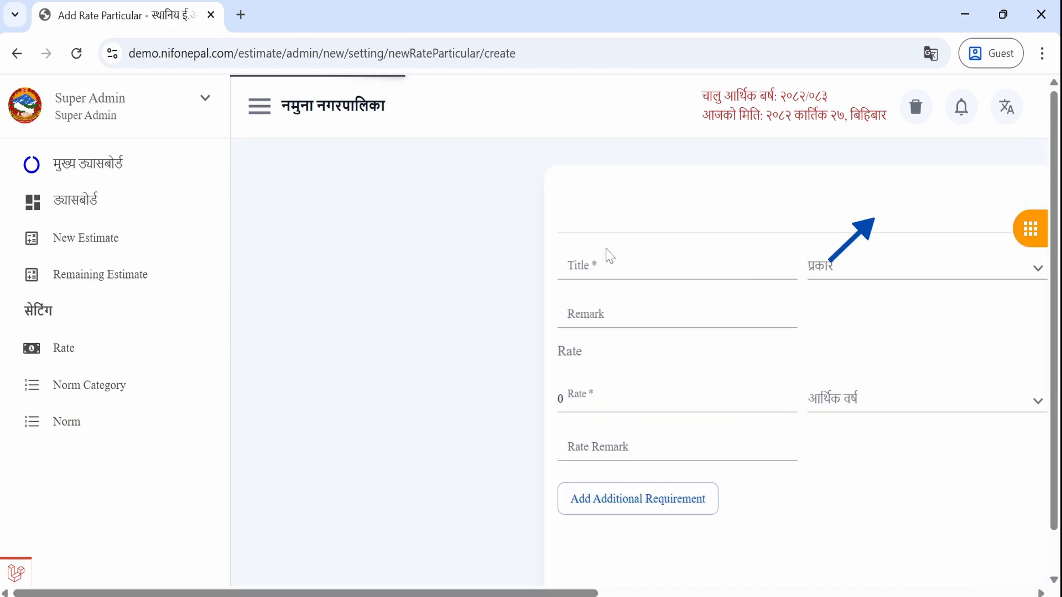
pyautogui.click(403, 253)
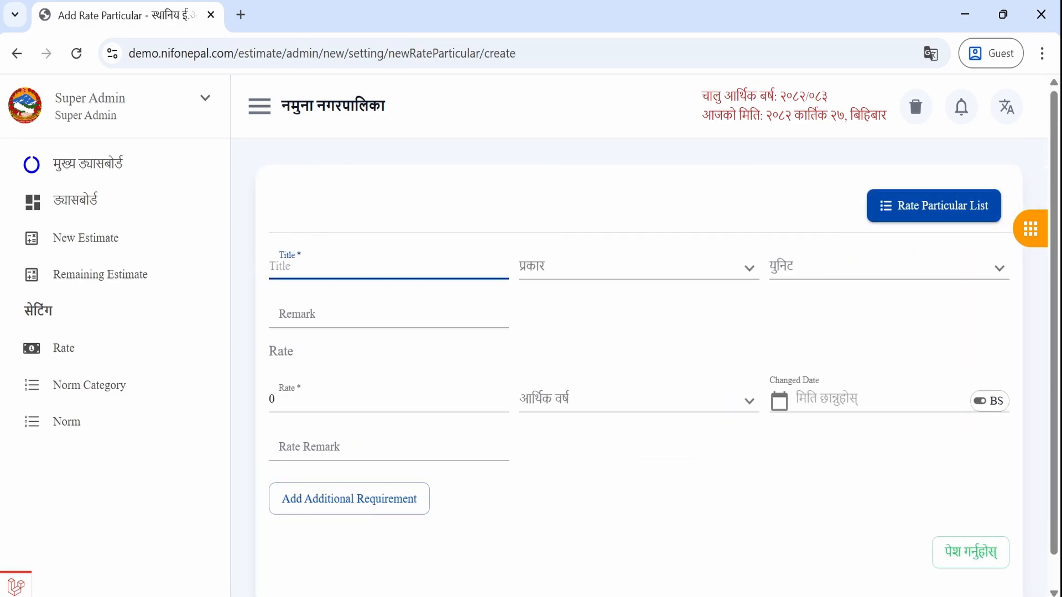
pyautogui.write('Tipper')
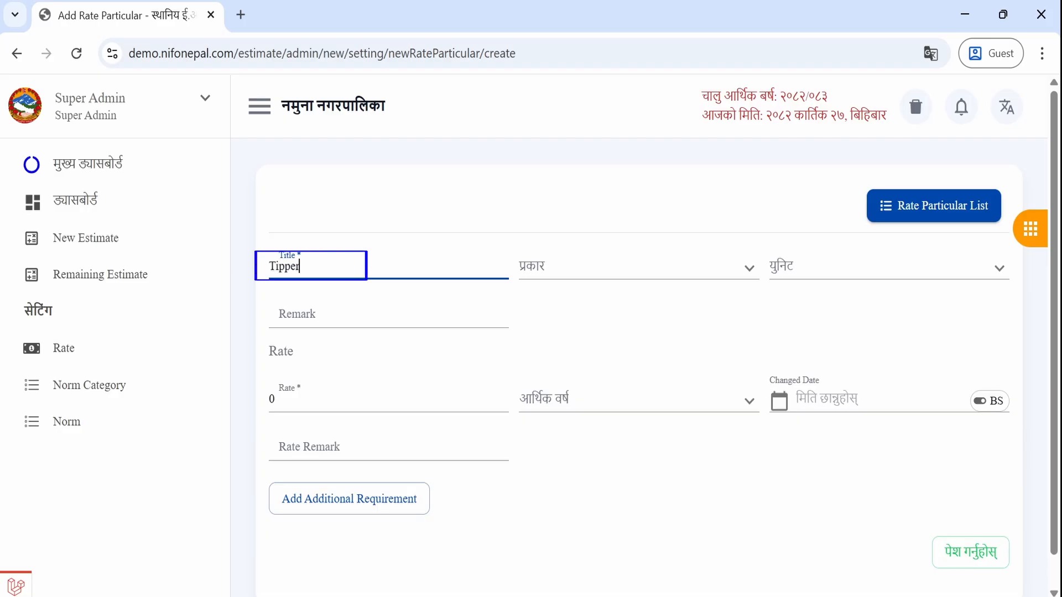
pyautogui.click(580, 267)
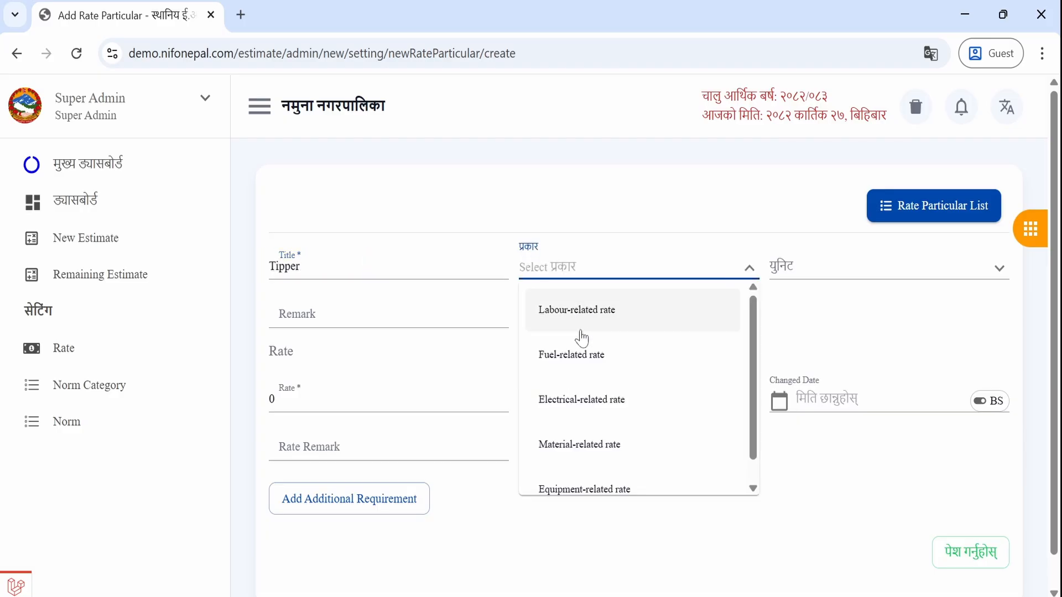
pyautogui.click(607, 490)
pyautogui.click(783, 271)
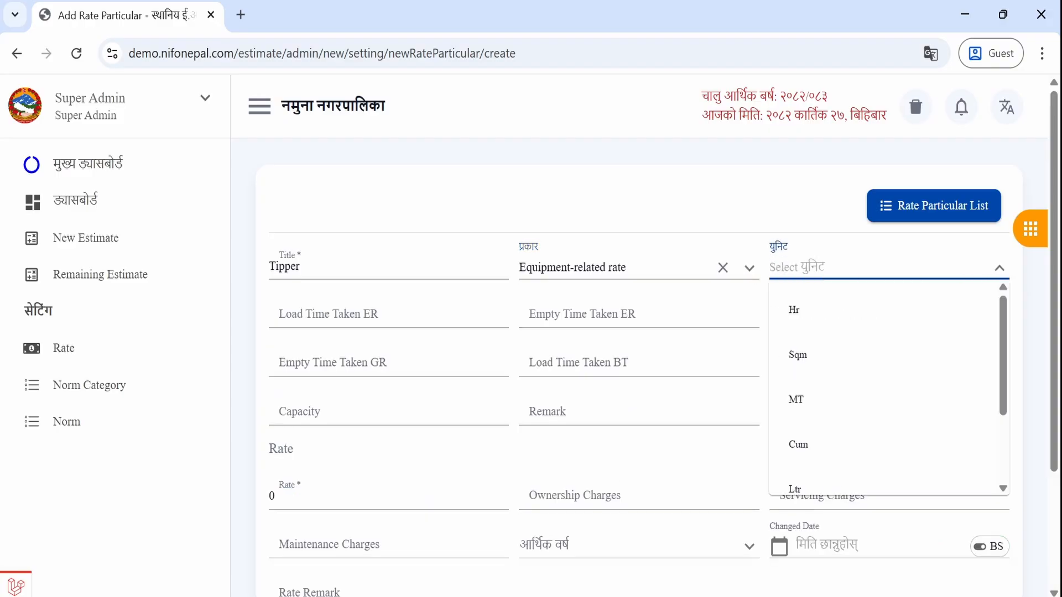
pyautogui.click(801, 324)
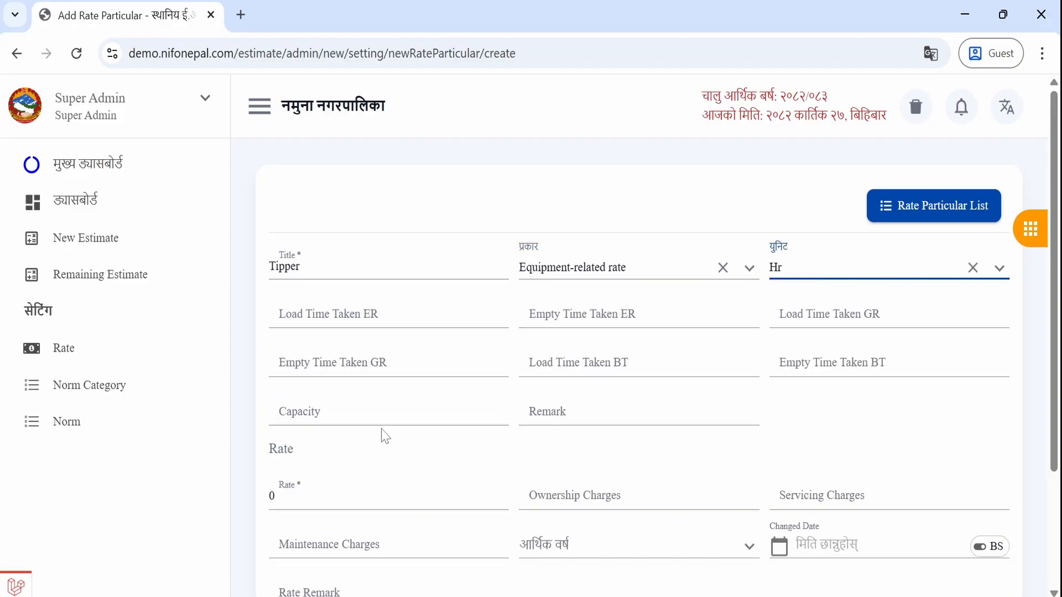
# - Enter Tipper's ownership charges 148, servicing 23 and maintenance 55
pyautogui.scroll(-3, 385, 437)
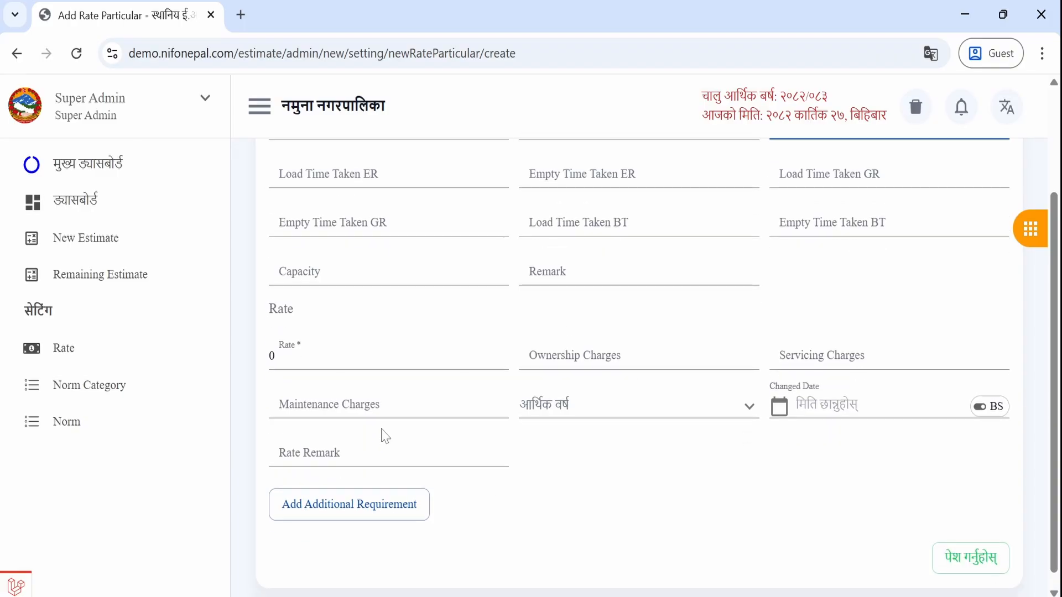
pyautogui.click(606, 352)
pyautogui.click(605, 353)
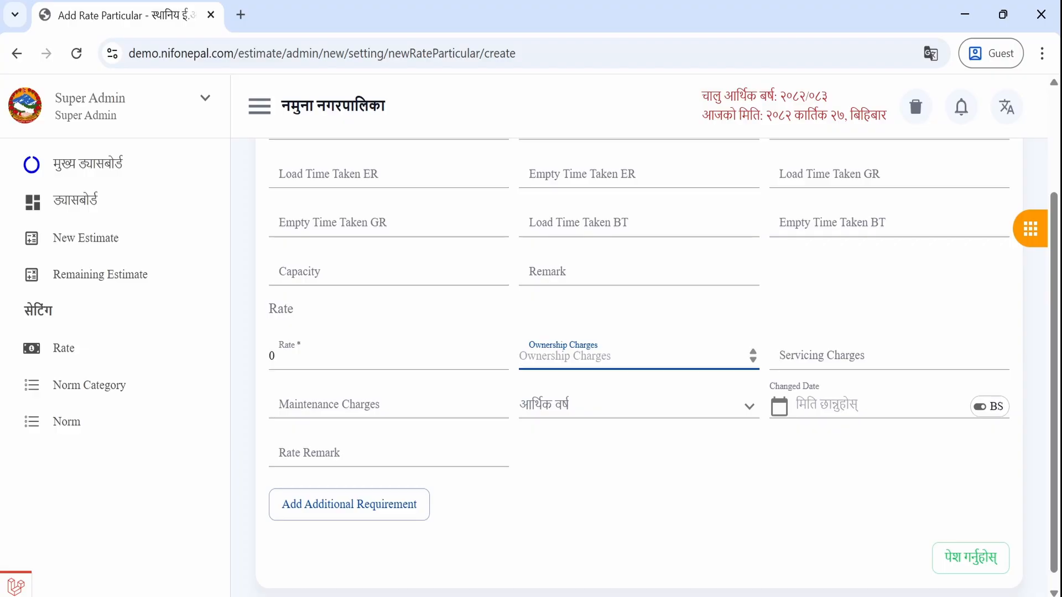
pyautogui.write('148')
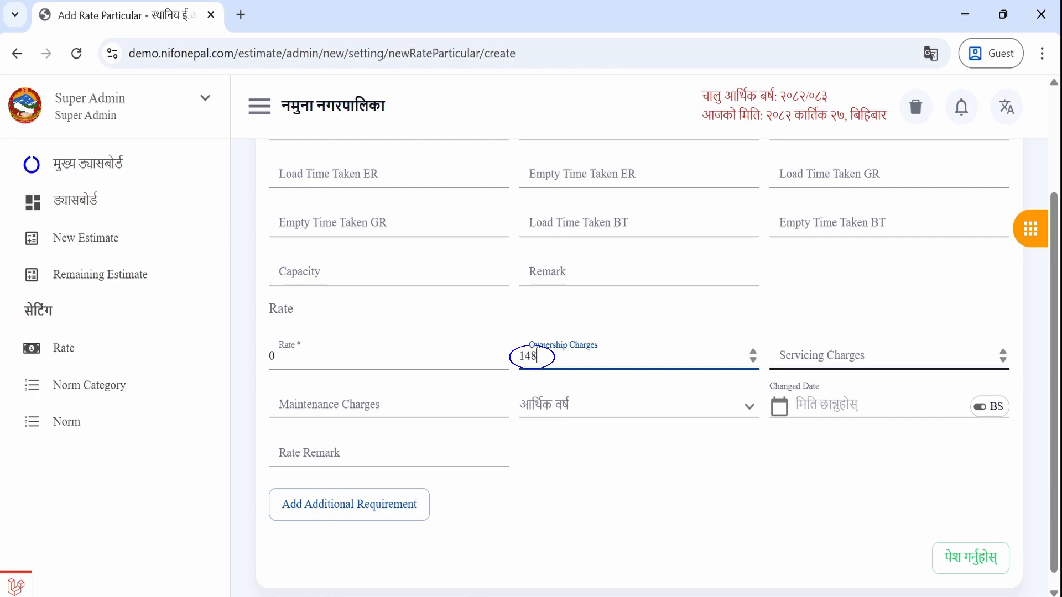
pyautogui.click(816, 357)
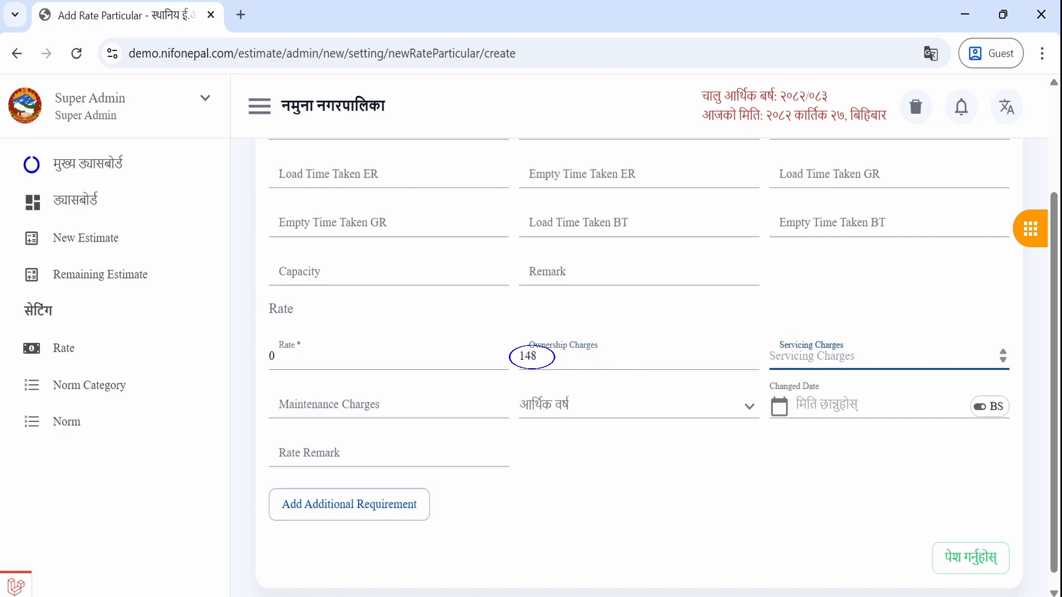
pyautogui.write('23')
pyautogui.click(502, 407)
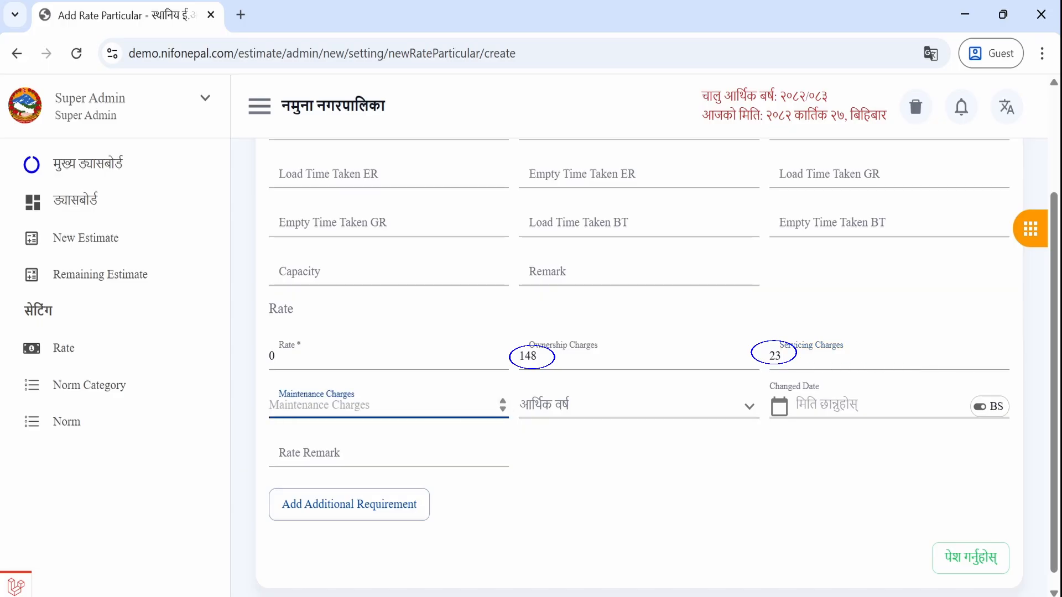
pyautogui.write('55')
# - Set fiscal year 2082/083 and changed date to today, 2082-07-27
pyautogui.click(558, 406)
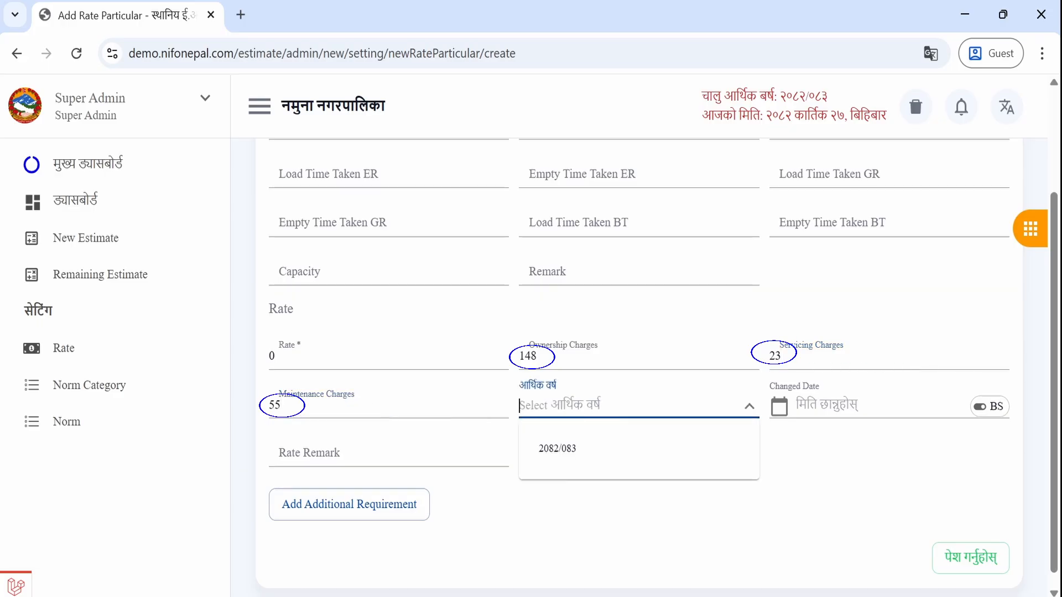
pyautogui.click(559, 449)
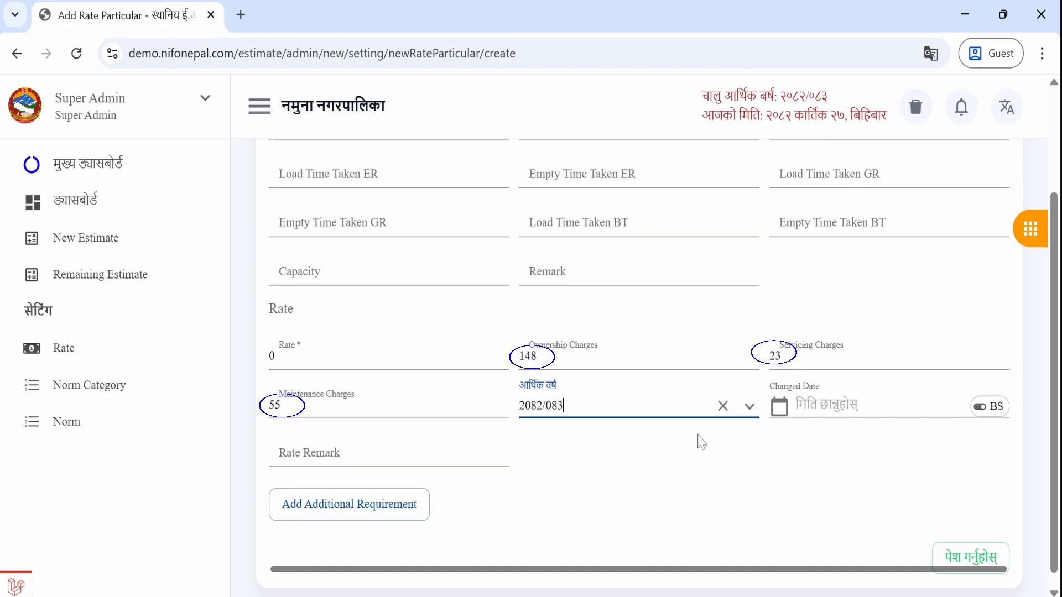
pyautogui.click(828, 404)
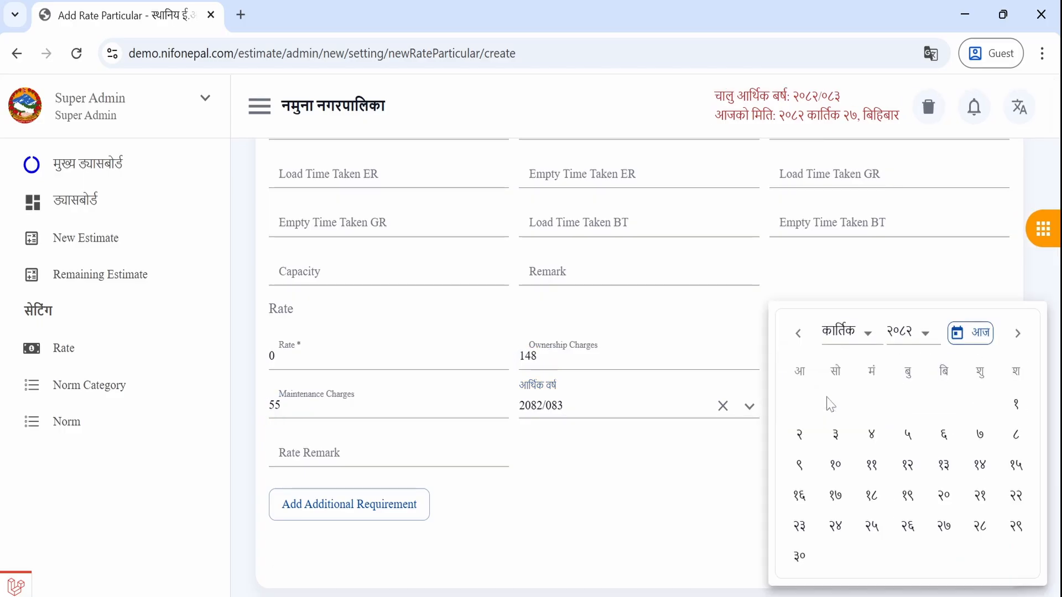
pyautogui.click(958, 333)
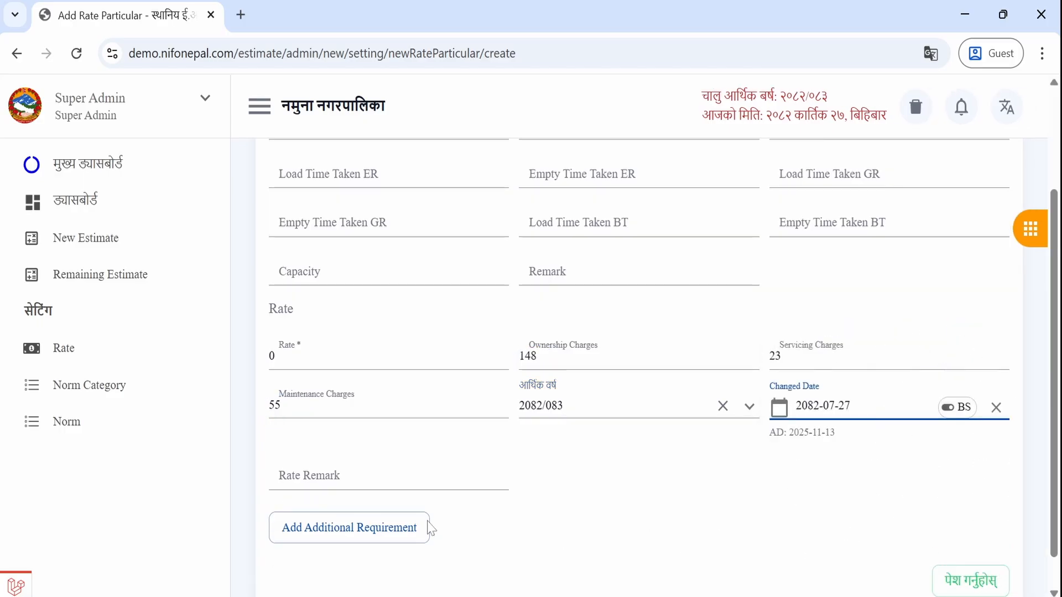
# - Add three additional requirement rows to the Tipper rate
pyautogui.click(328, 533)
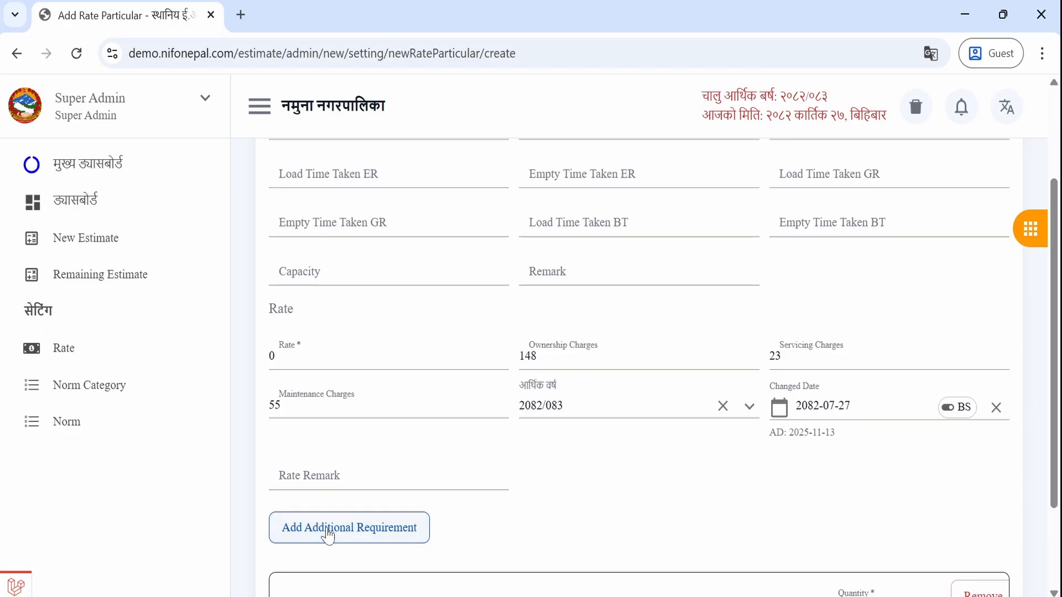
pyautogui.scroll(-2, 328, 534)
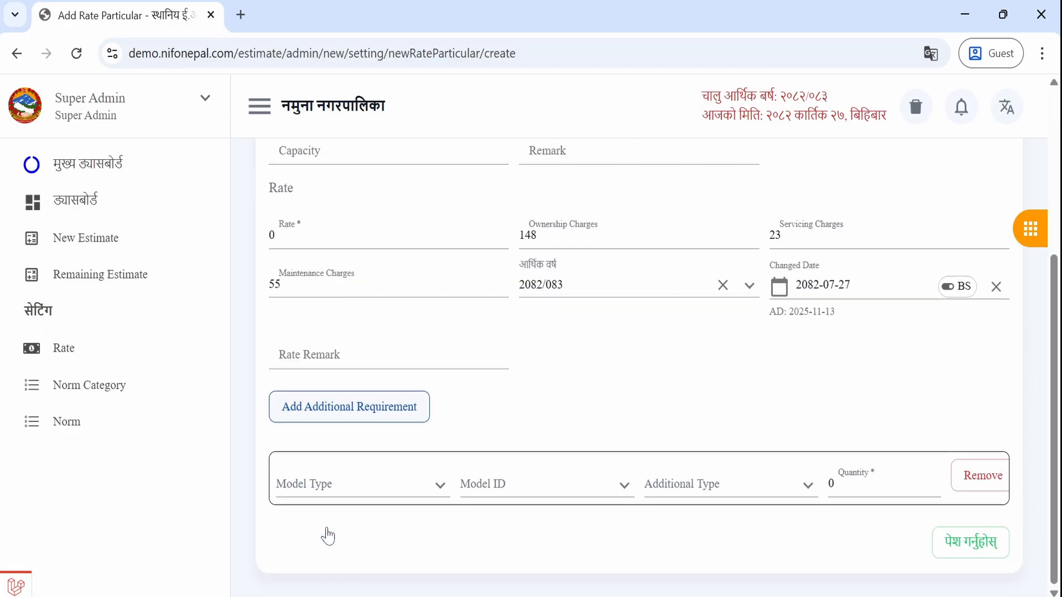
pyautogui.click(357, 405)
pyautogui.scroll(-2, 357, 405)
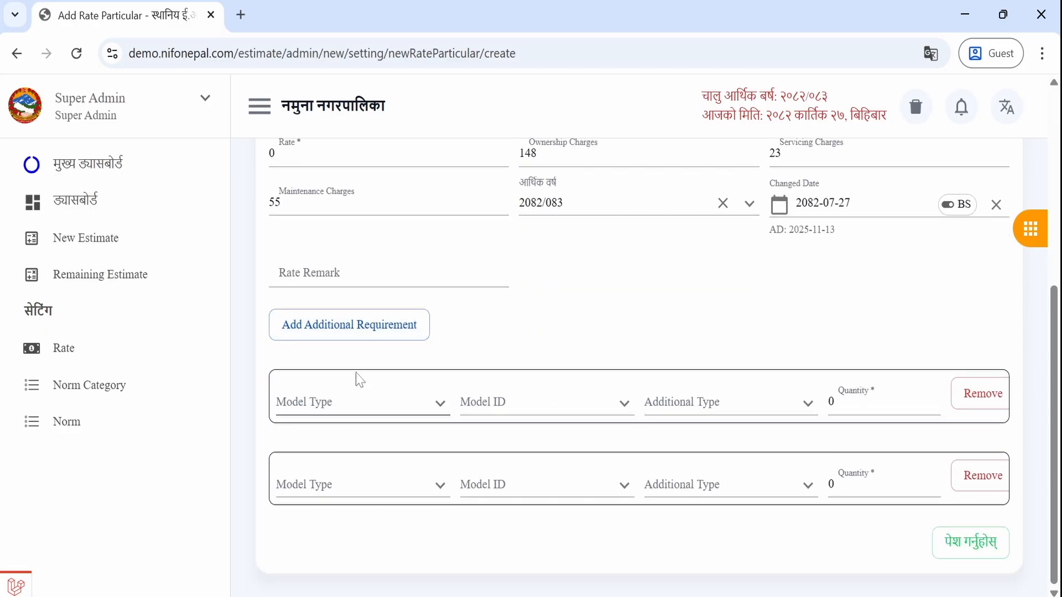
pyautogui.click(363, 325)
pyautogui.scroll(-2, 365, 329)
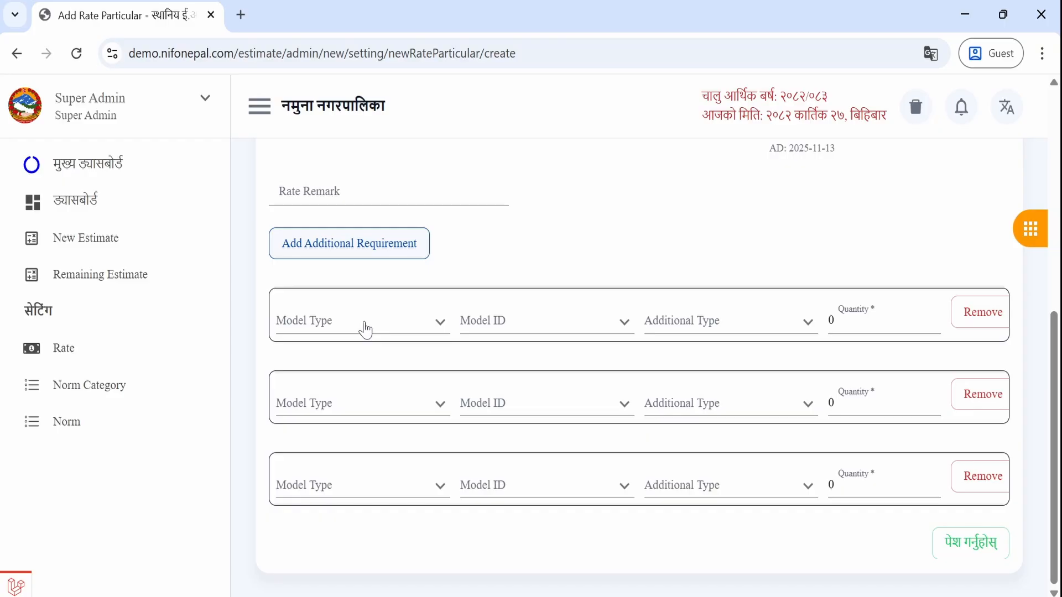
pyautogui.scroll(3, 365, 330)
pyautogui.scroll(-2, 365, 330)
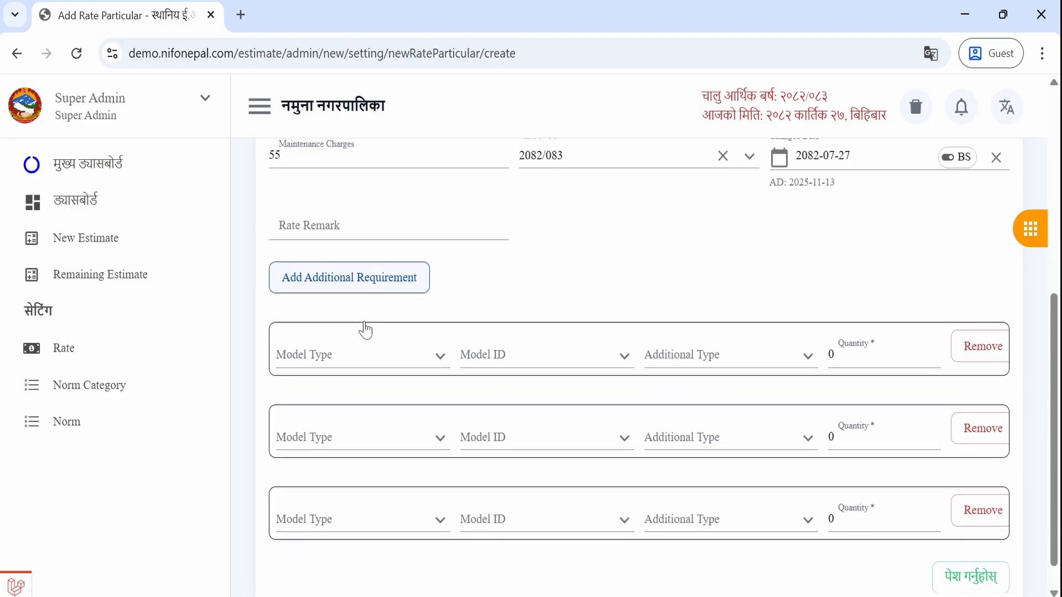
# - Set the first row to Rate Particular Diesel, Fuel-related rate, quantity 6.76
pyautogui.click(359, 354)
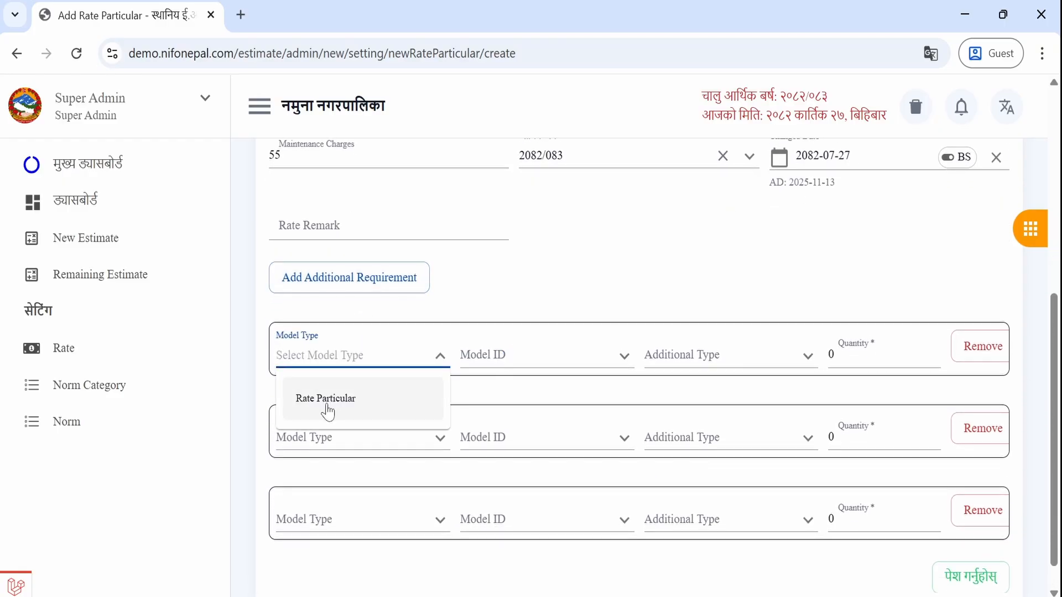
pyautogui.click(327, 406)
pyautogui.click(487, 355)
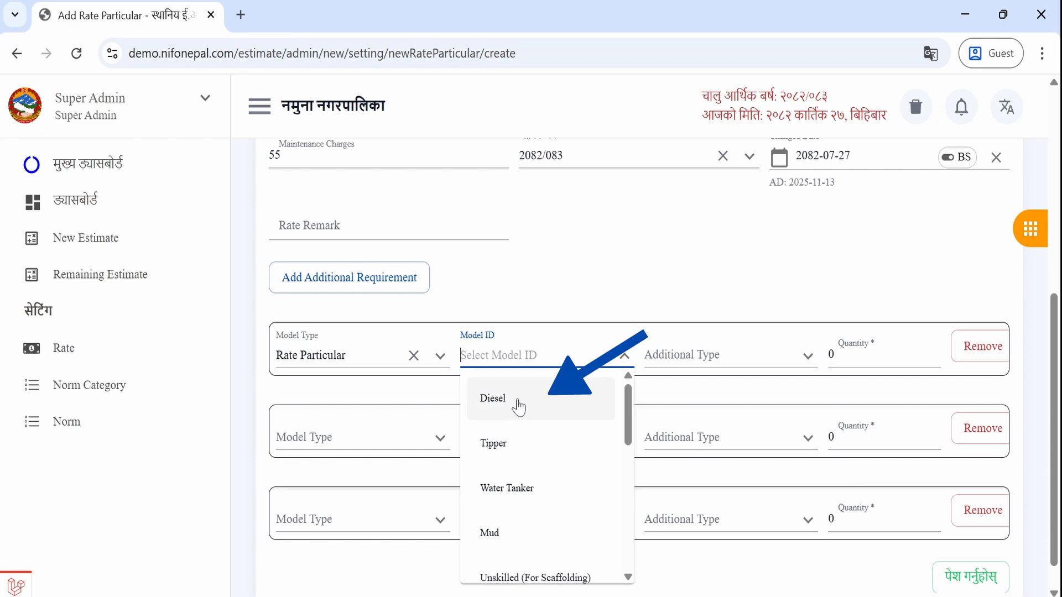
pyautogui.click(518, 403)
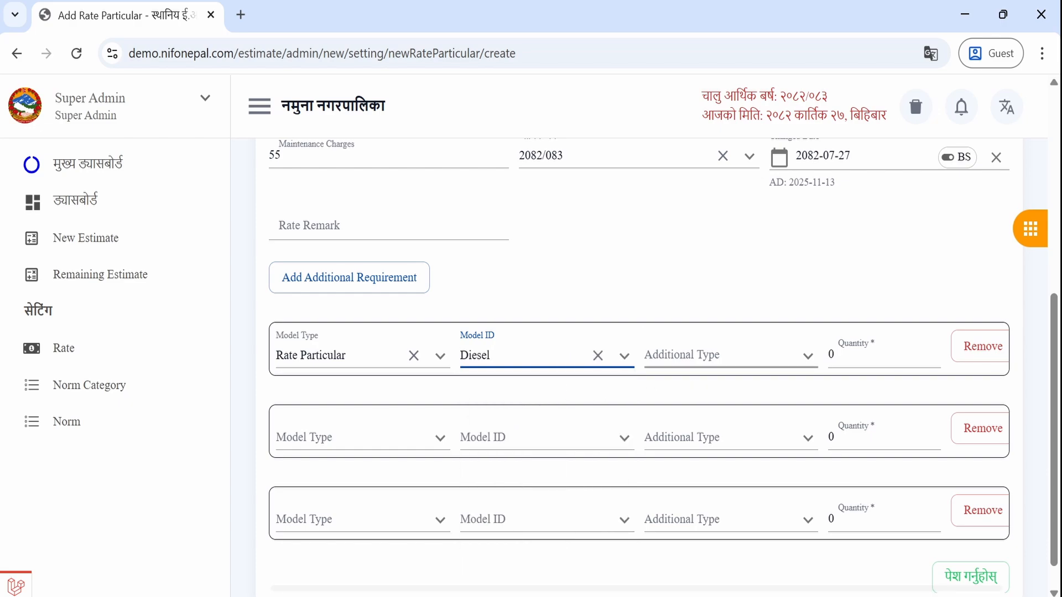
pyautogui.click(686, 355)
pyautogui.click(694, 410)
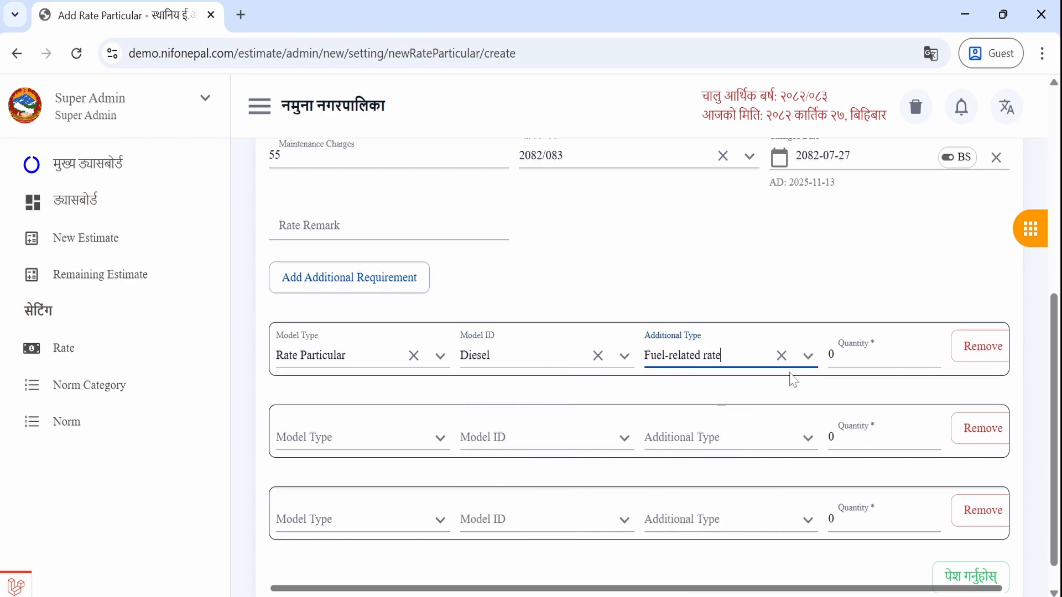
pyautogui.click(863, 355)
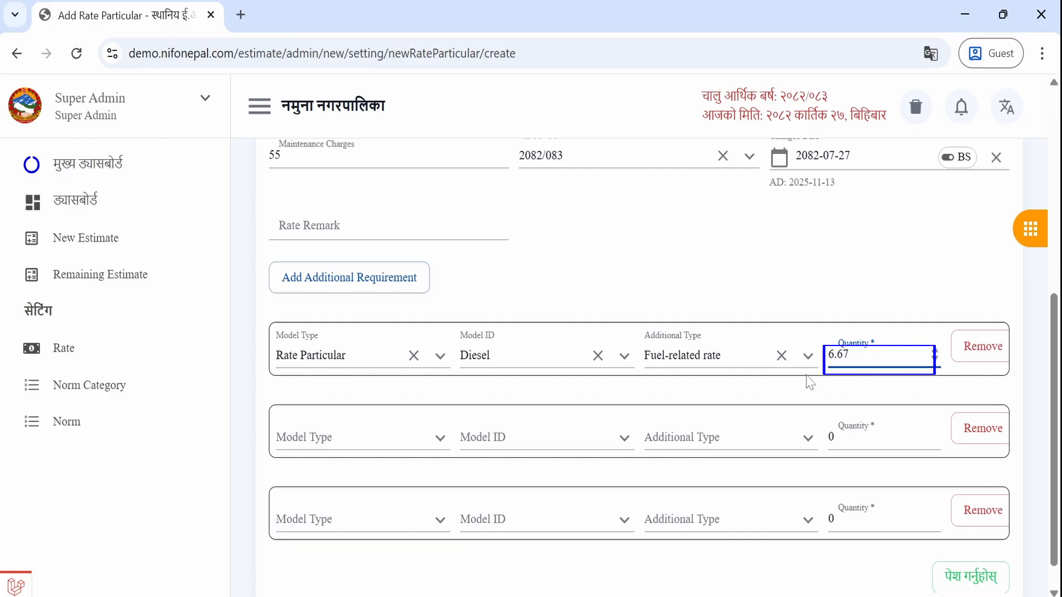
pyautogui.write('6.67')
pyautogui.press('BackSpace')
# - Set the second row to Rate Particular Skilled, Labour-related rate, quantity 0.125
pyautogui.click(354, 440)
pyautogui.click(346, 477)
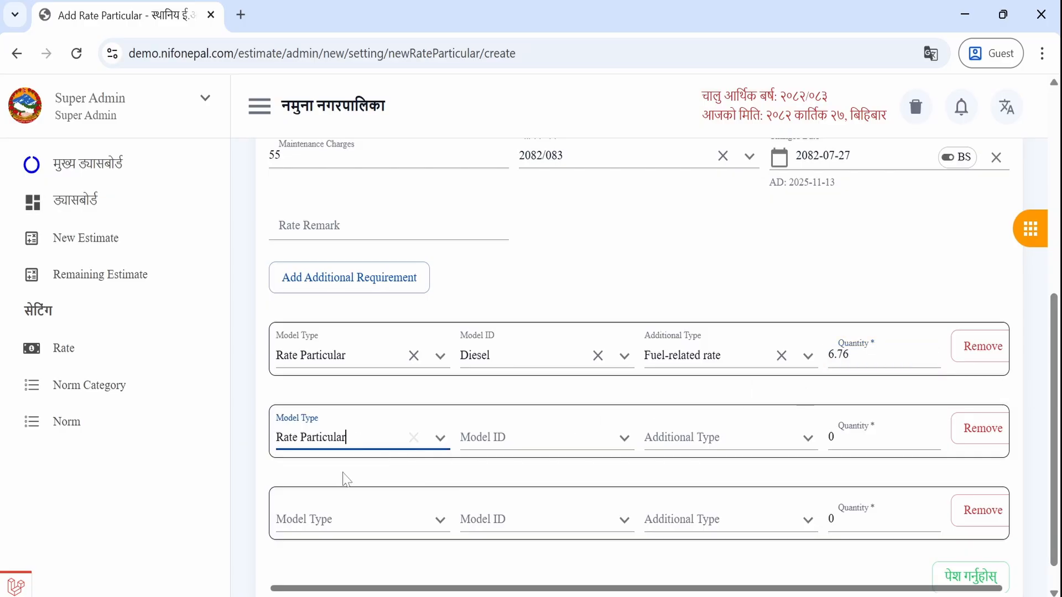
pyautogui.click(490, 437)
pyautogui.write('skil')
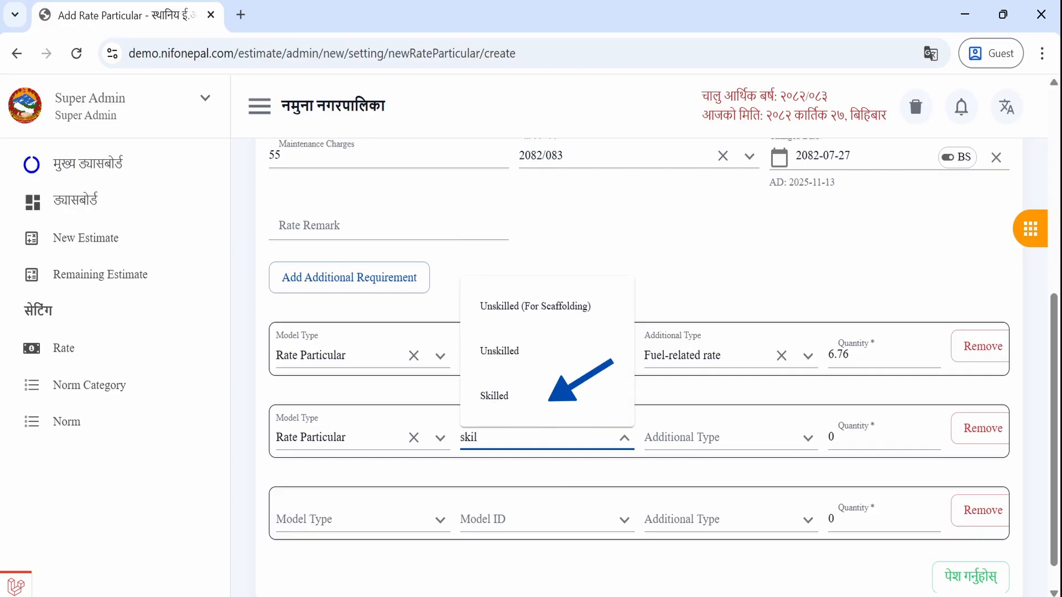
pyautogui.click(514, 397)
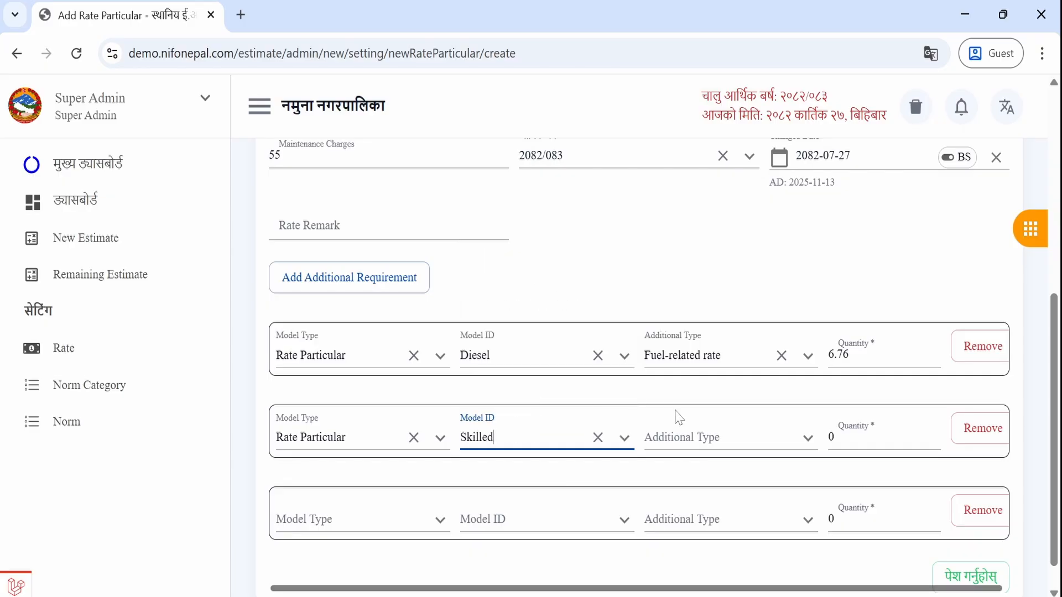
pyautogui.click(700, 437)
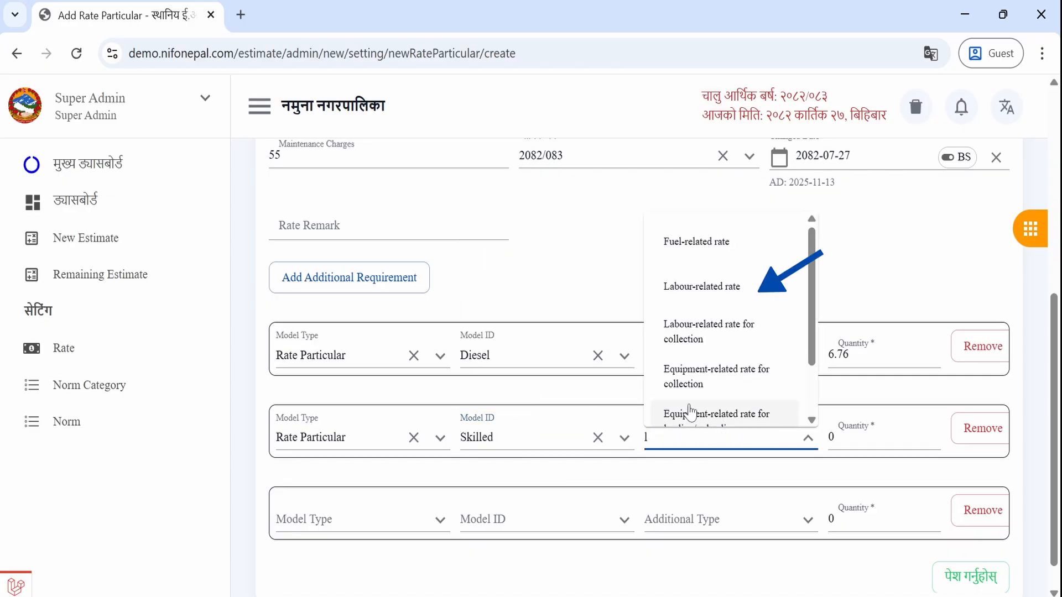
pyautogui.click(702, 286)
pyautogui.click(860, 443)
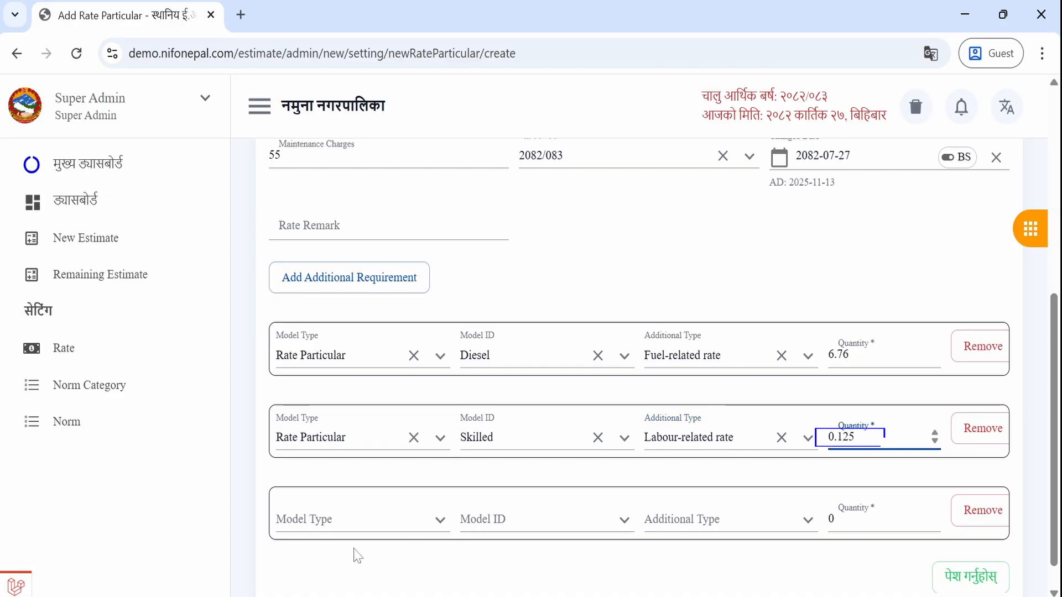
# - Set the third row to Unskilled, Labour-related rate, quantity 0.125, and submit the rate particular
pyautogui.click(332, 520)
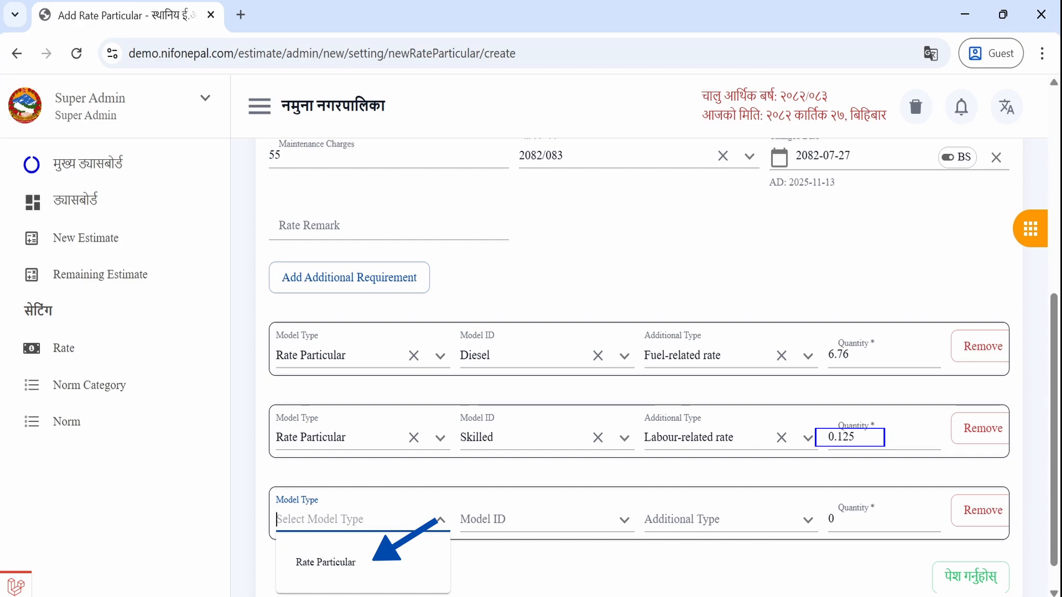
pyautogui.click(326, 562)
pyautogui.click(531, 520)
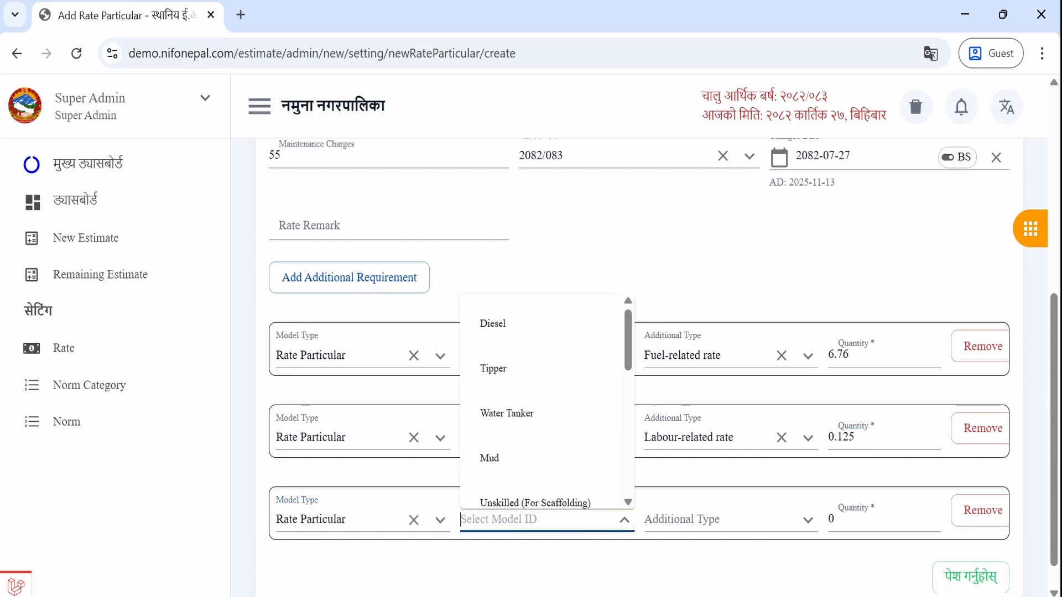
pyautogui.write('unskil')
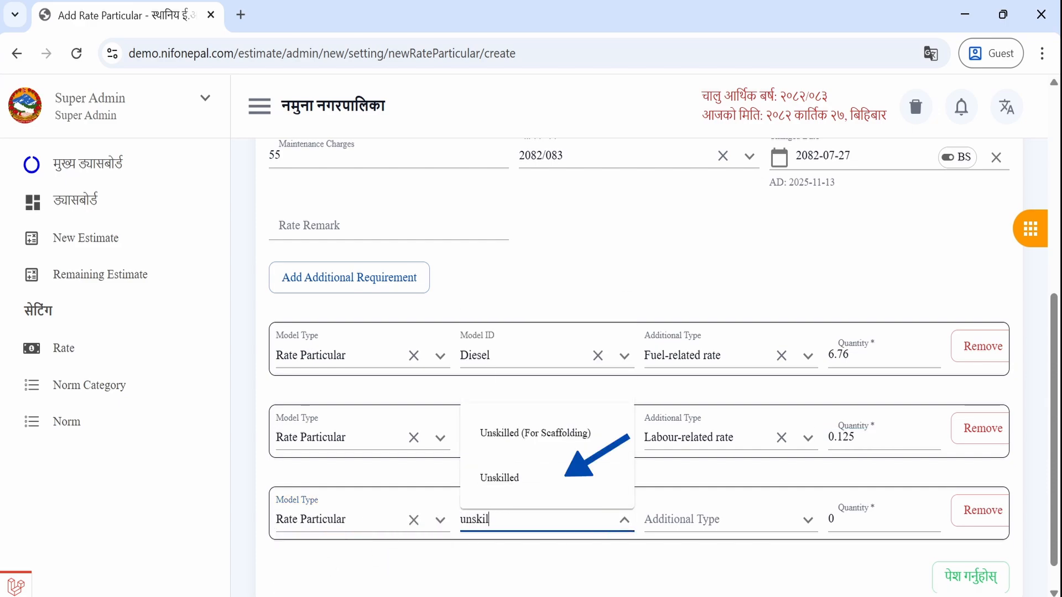
pyautogui.click(539, 479)
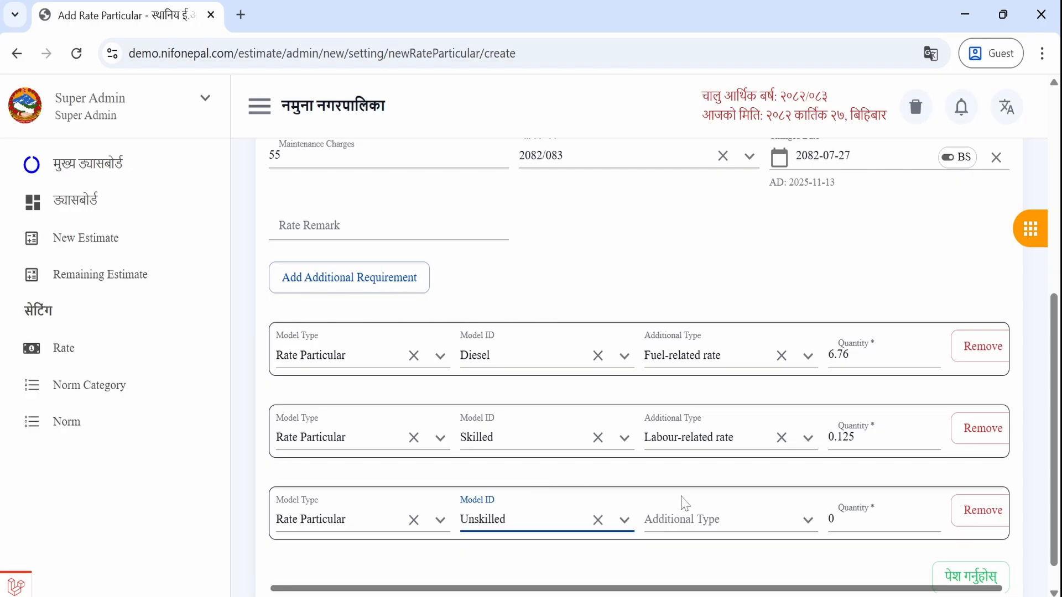
pyautogui.press('Tab')
pyautogui.click(702, 369)
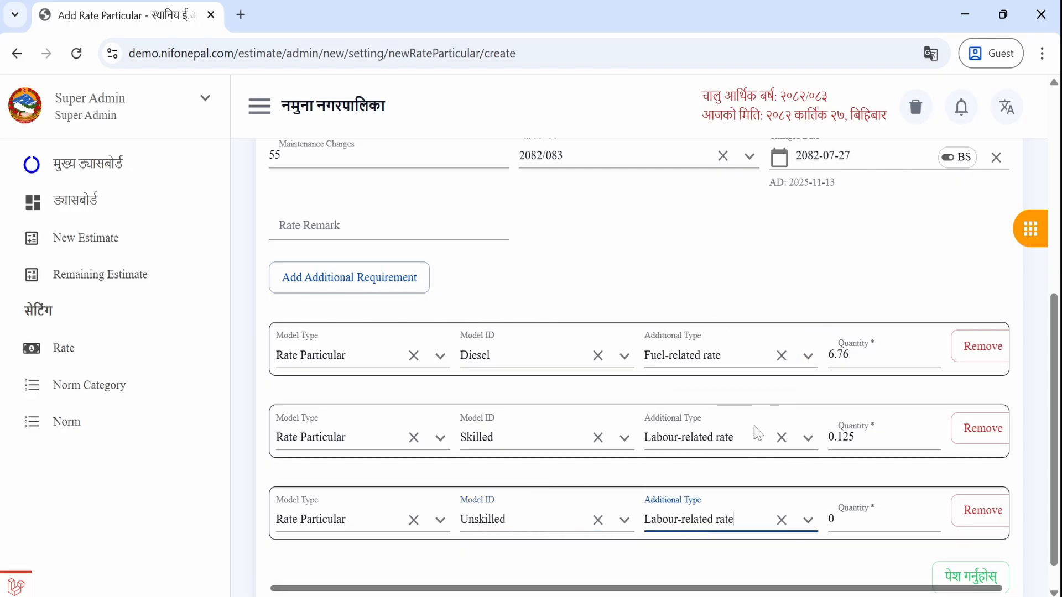
pyautogui.click(873, 518)
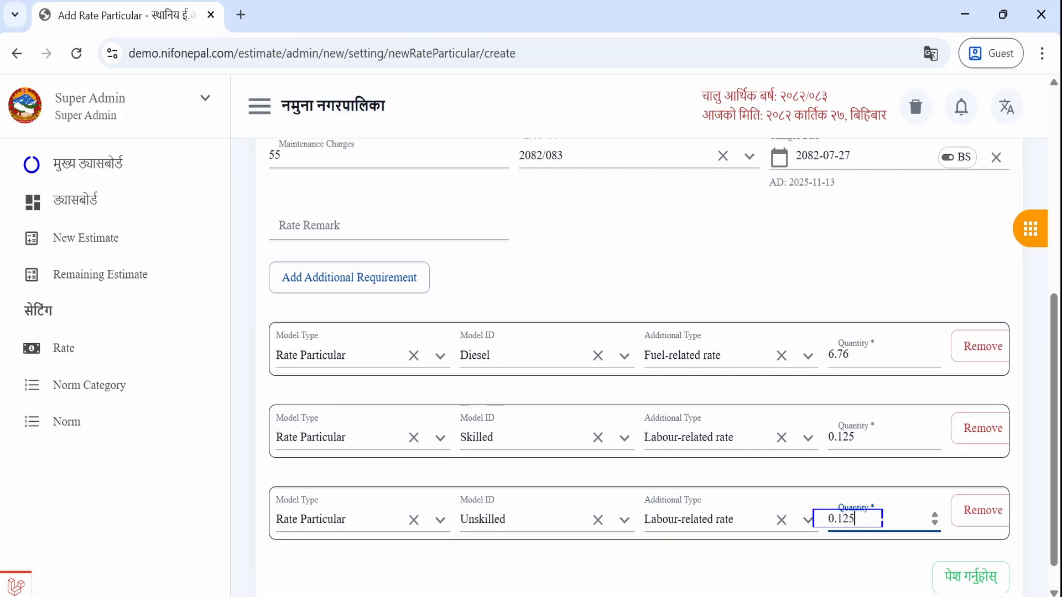
pyautogui.click(970, 577)
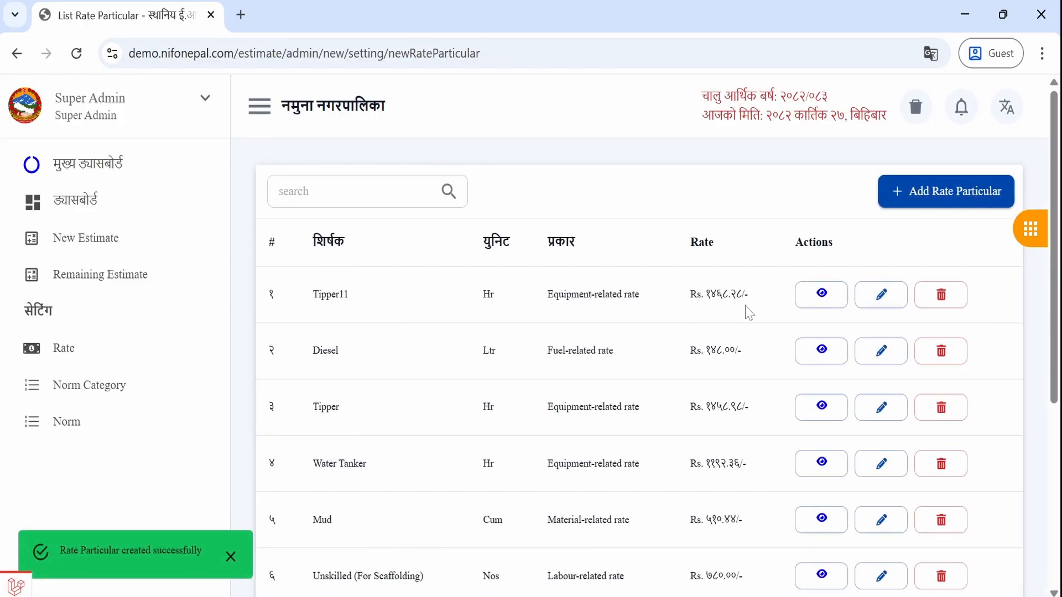
# - Review Tipper11 atop the rate list: Equipment-related rate, Hr, Rs. 1468.28
pyautogui.moveTo(314, 299); pyautogui.dragTo(797, 304)
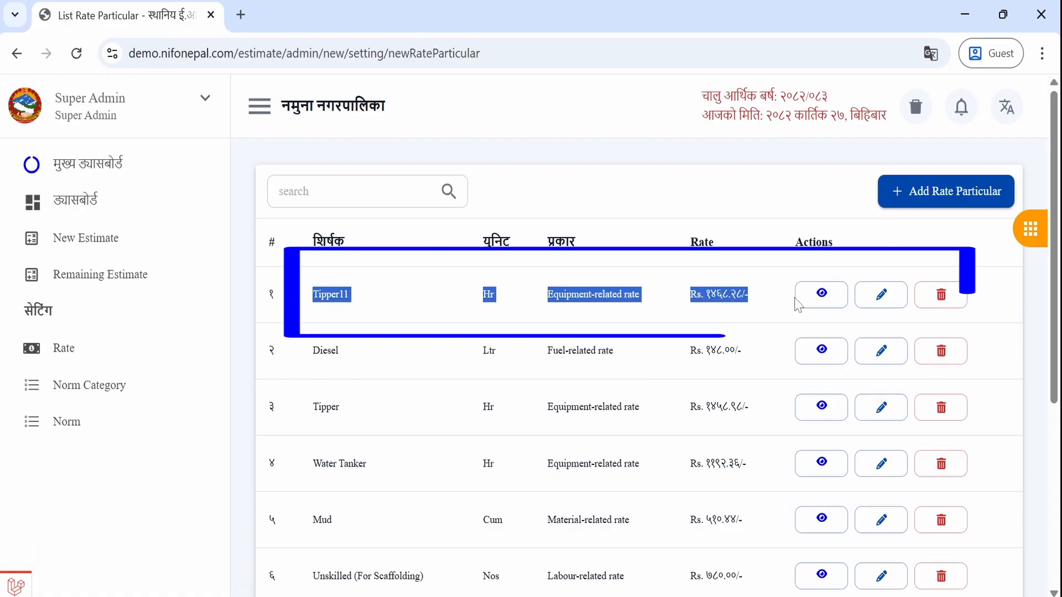
pyautogui.click(655, 323)
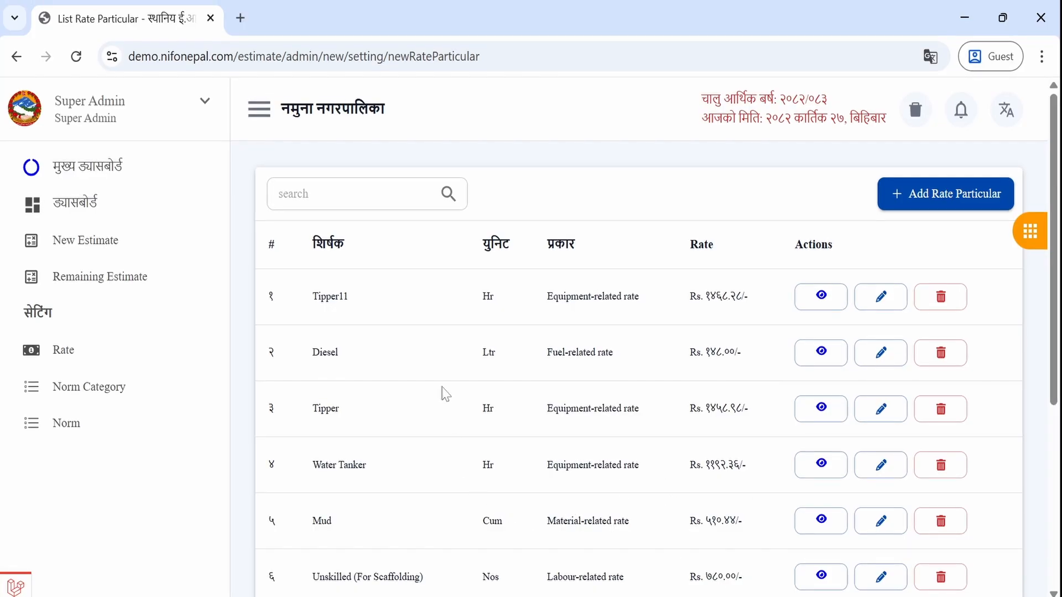
pyautogui.scroll(-2, 446, 393)
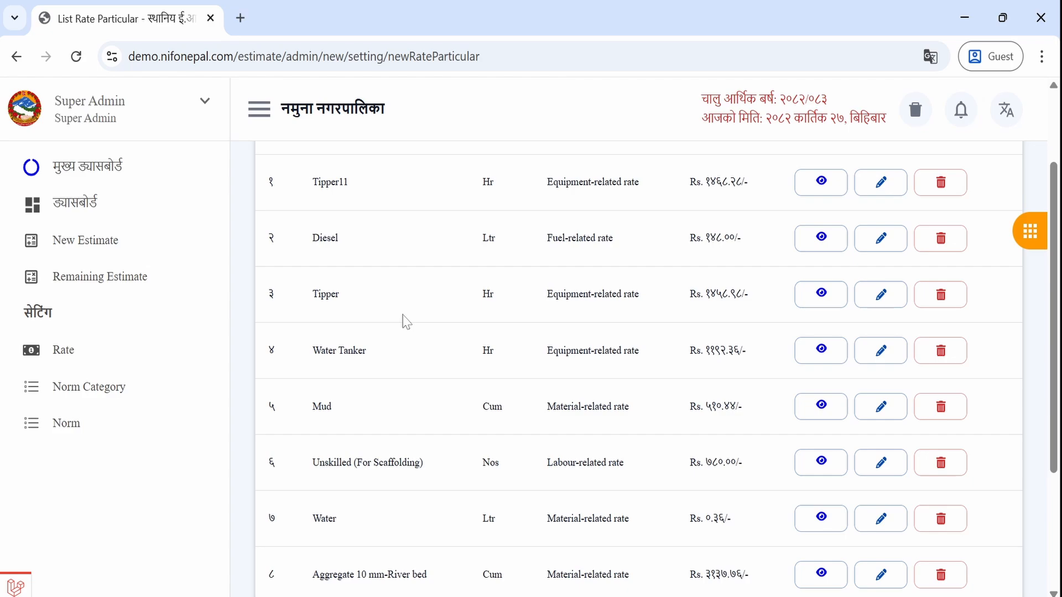
pyautogui.scroll(2, 405, 321)
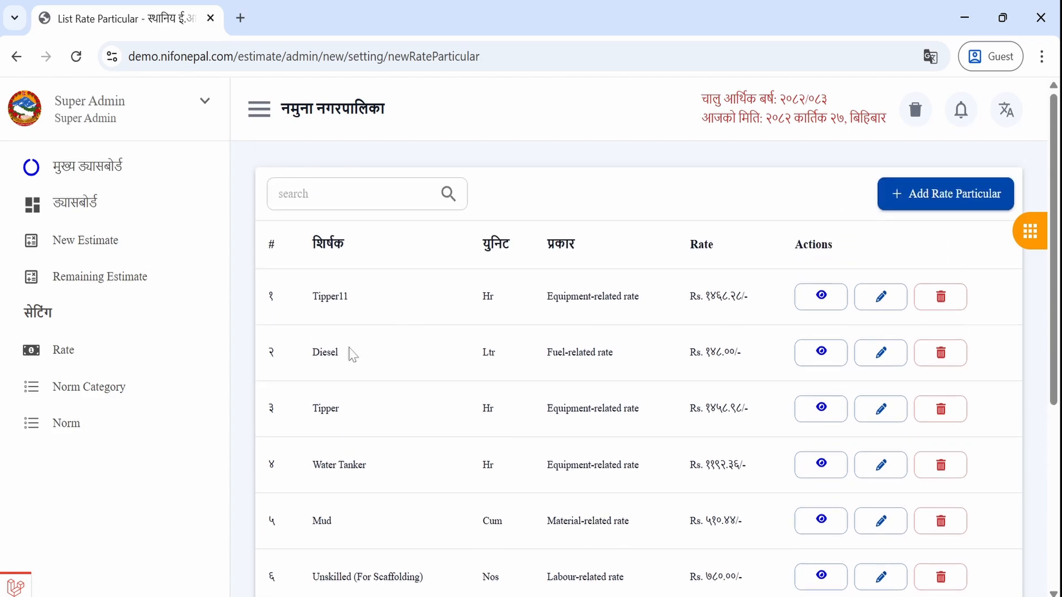
# - Start a new norm category titled Plastering work with references '-'
pyautogui.click(102, 395)
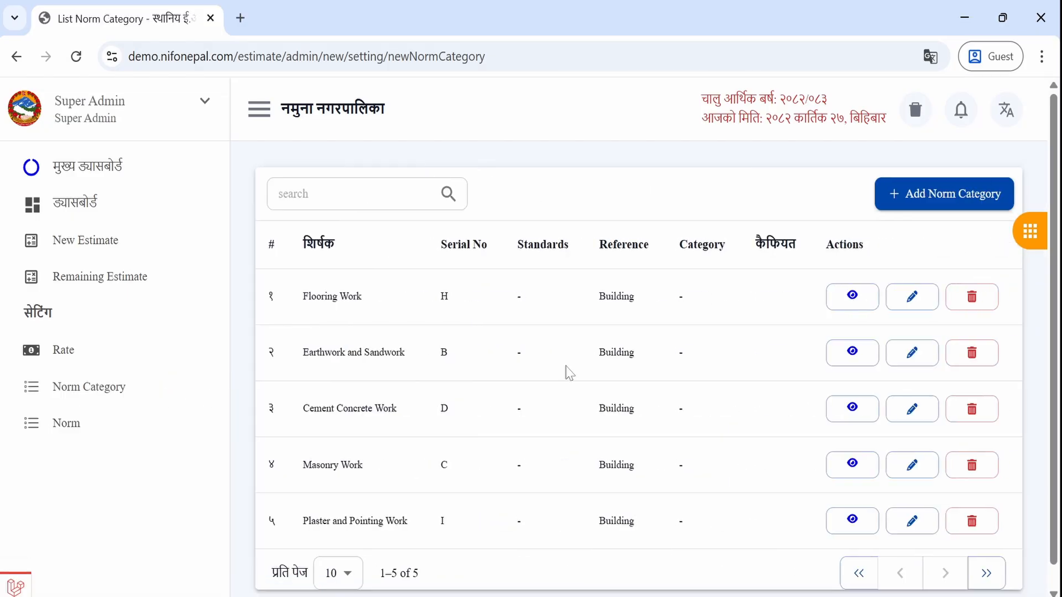
pyautogui.click(948, 208)
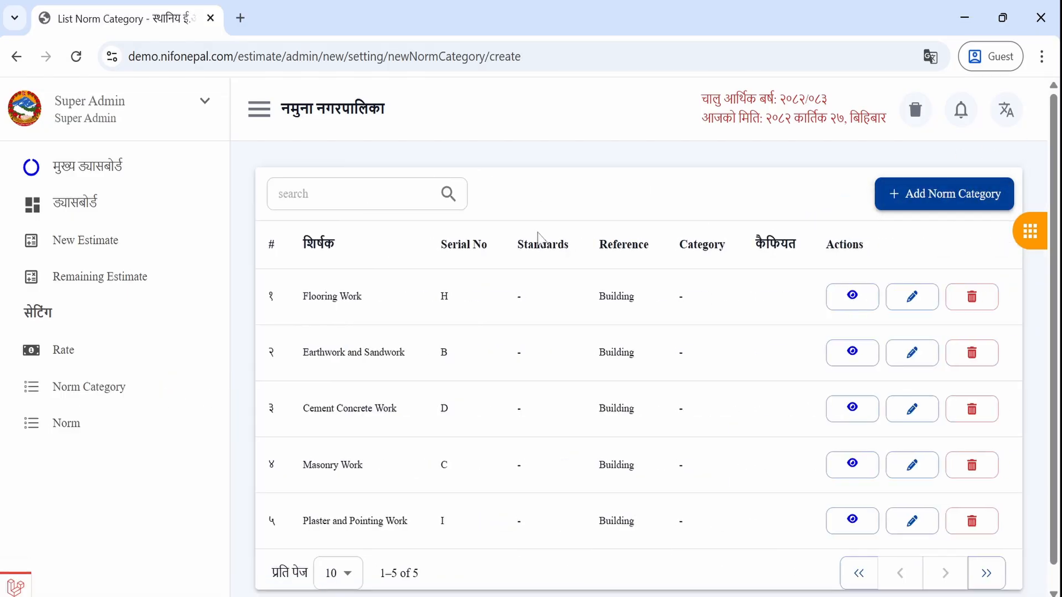
pyautogui.click(384, 258)
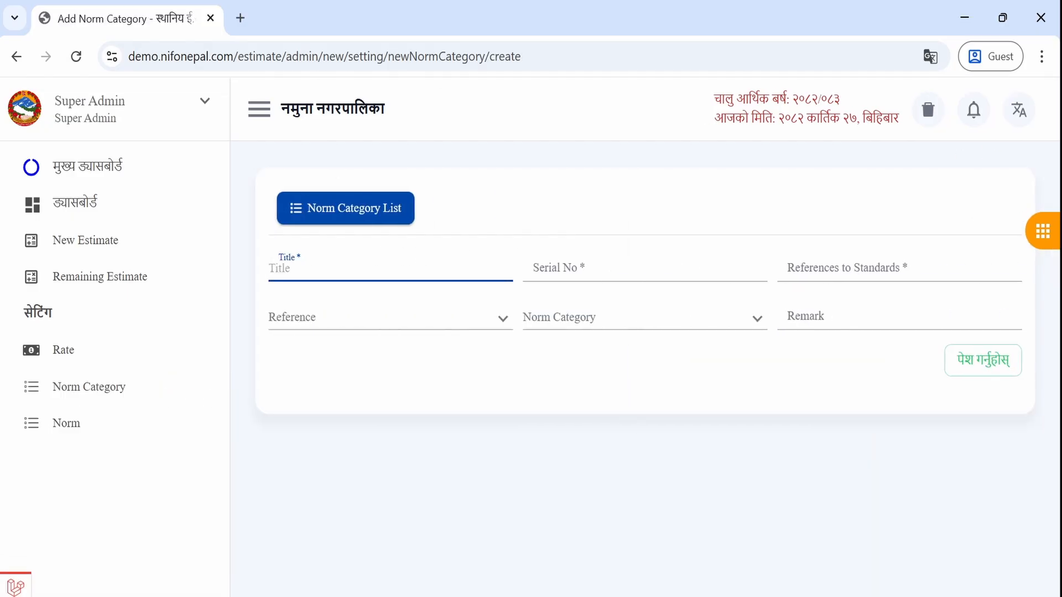
pyautogui.write('F')
pyautogui.write('Plastering work')
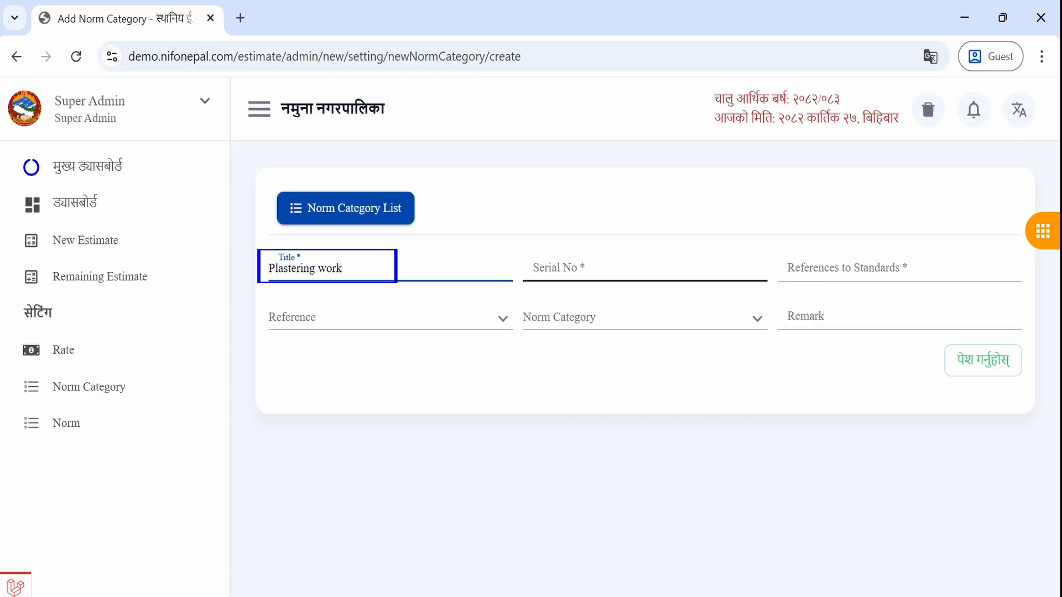
pyautogui.click(592, 269)
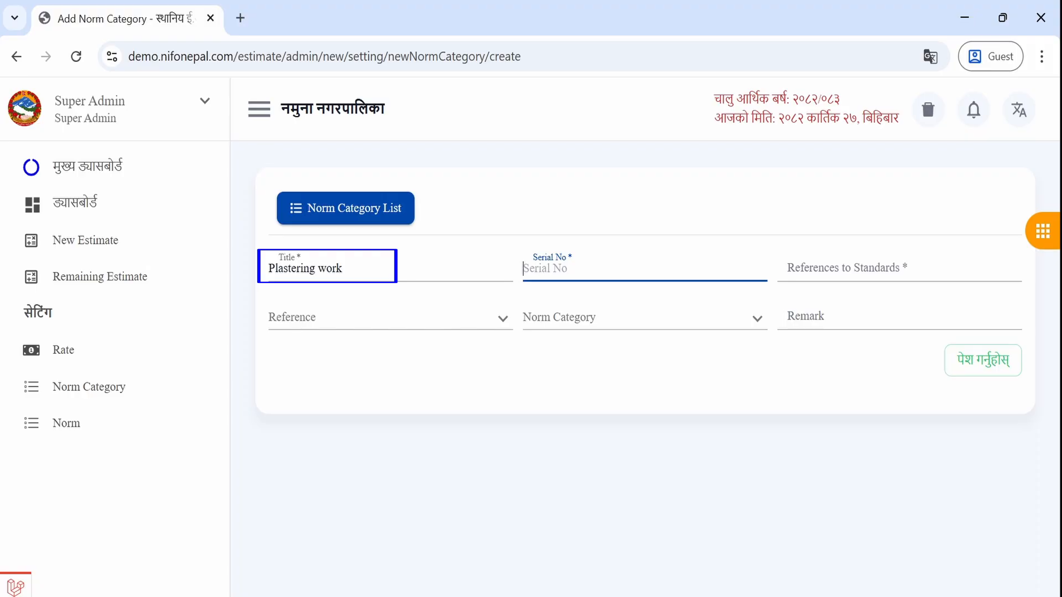
pyautogui.write('H')
pyautogui.press('BackSpace')
pyautogui.click(846, 269)
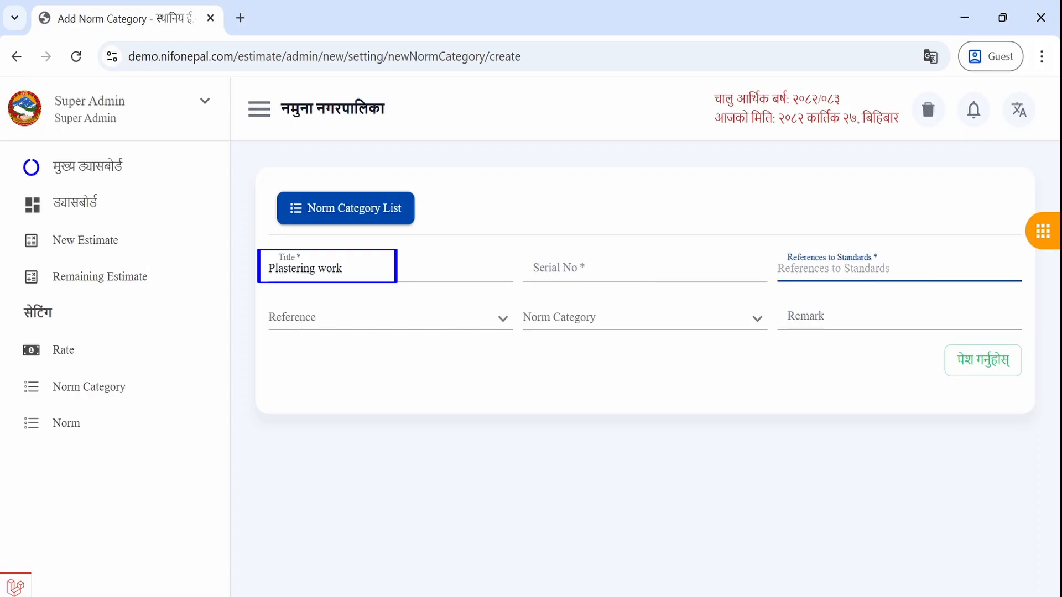
pyautogui.write('-')
# - Set Department of Building as reference and serial P, then save the category
pyautogui.click(391, 318)
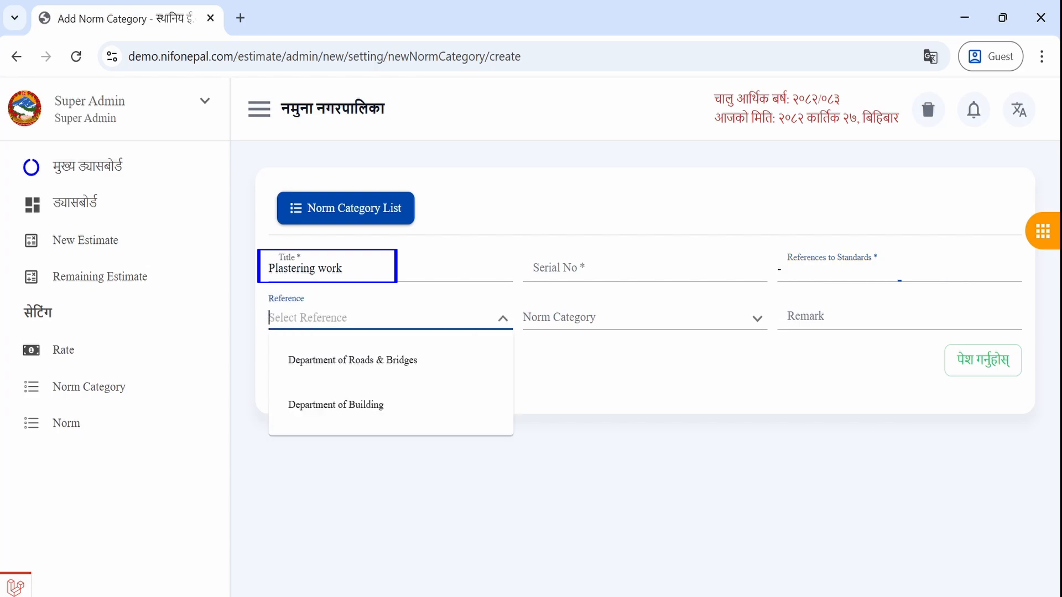
pyautogui.click(370, 412)
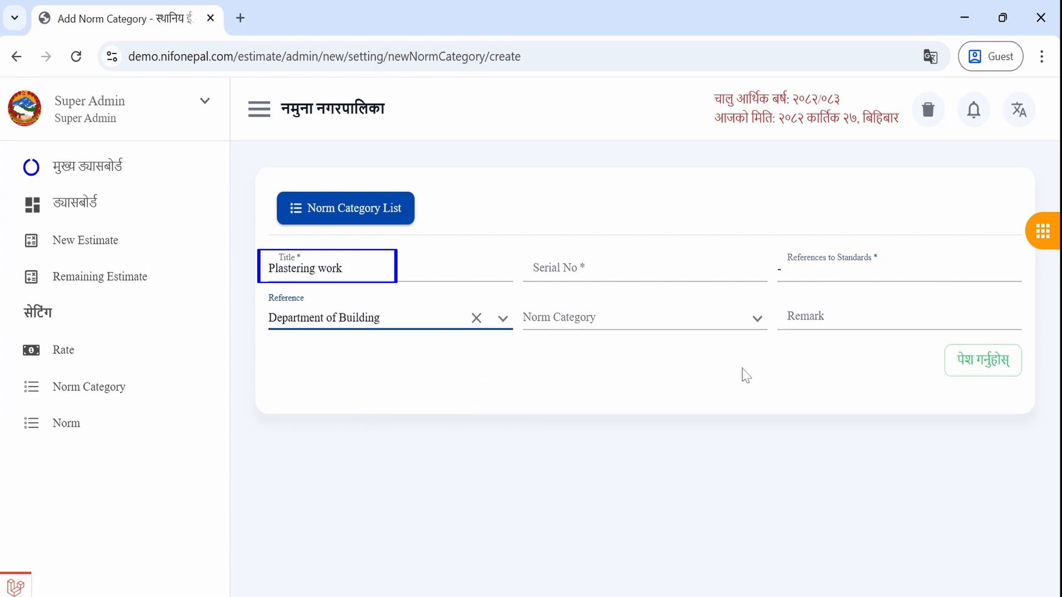
pyautogui.click(631, 269)
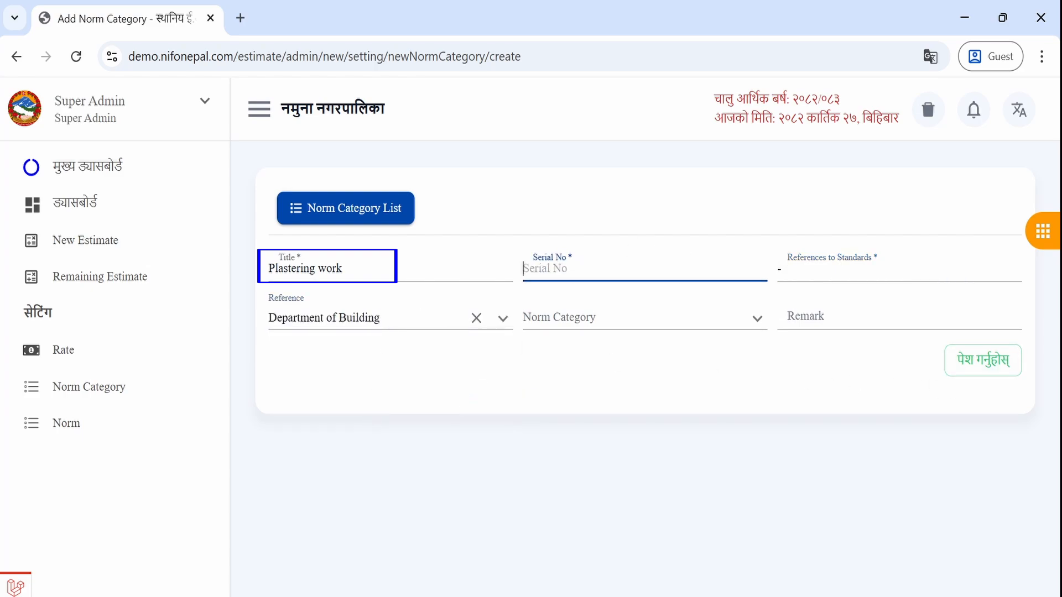
pyautogui.write('P')
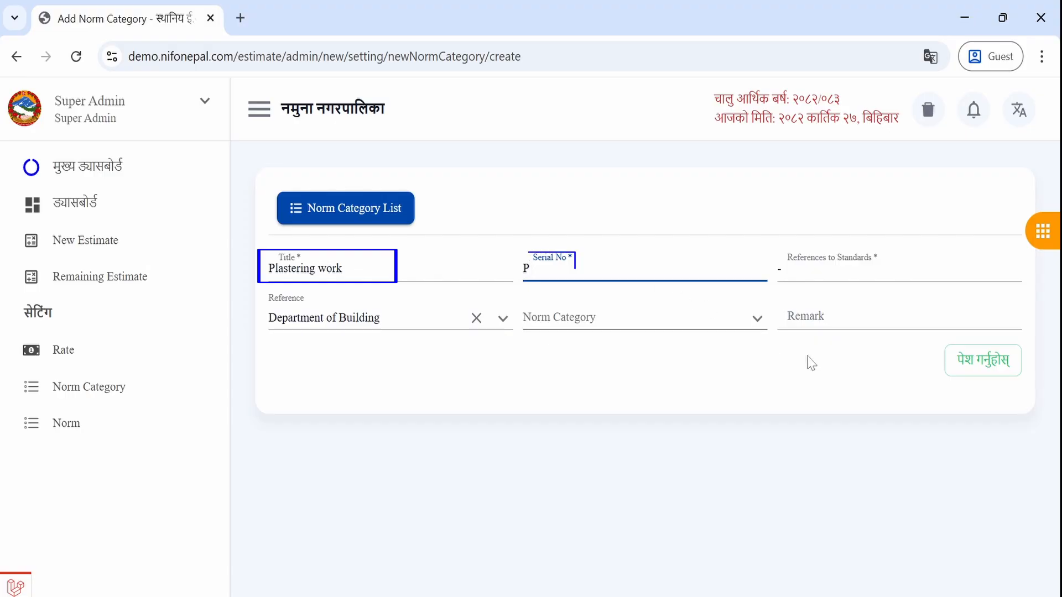
pyautogui.click(977, 363)
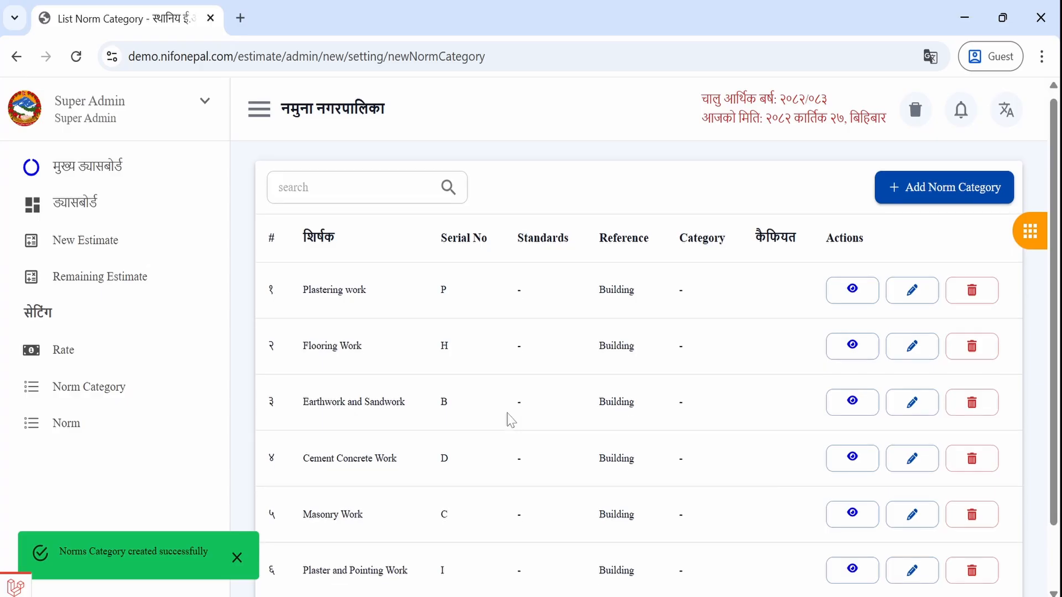
# - Delete the Plastering work category and open the Norms list
pyautogui.click(972, 285)
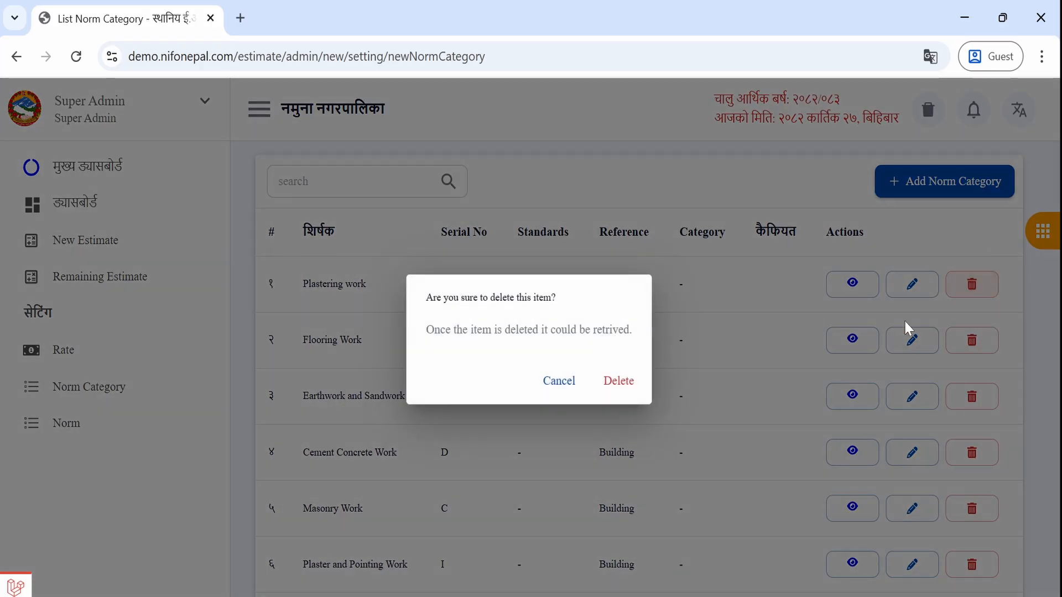
pyautogui.click(618, 381)
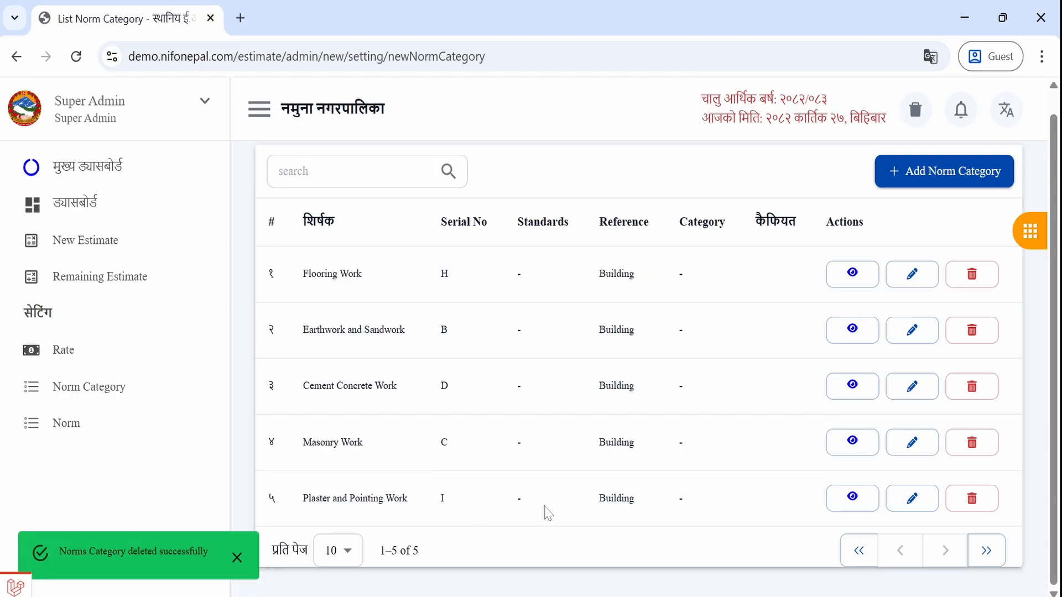
pyautogui.scroll(1, 383, 424)
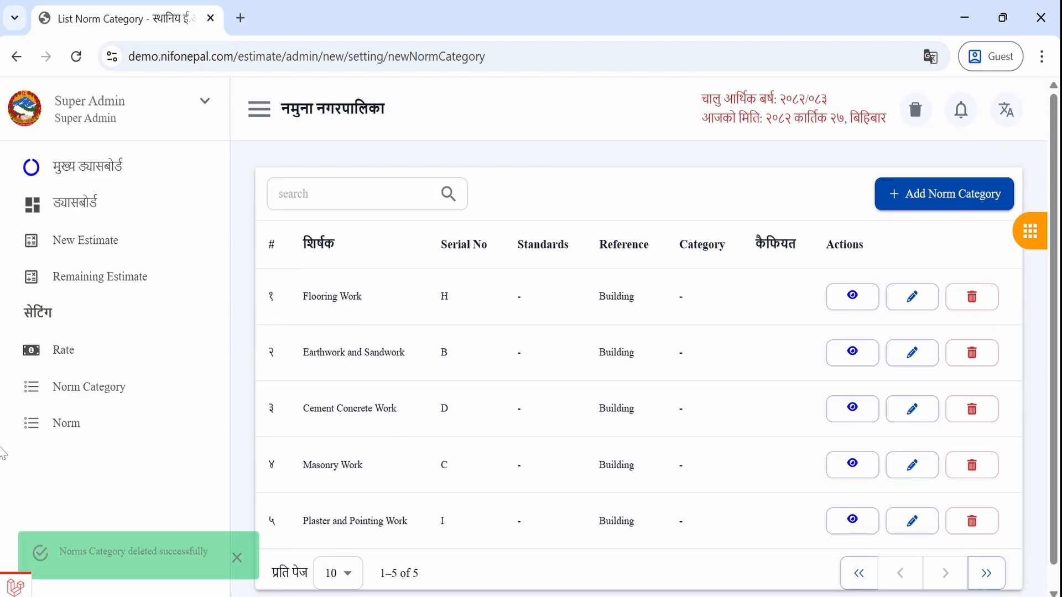
pyautogui.click(64, 429)
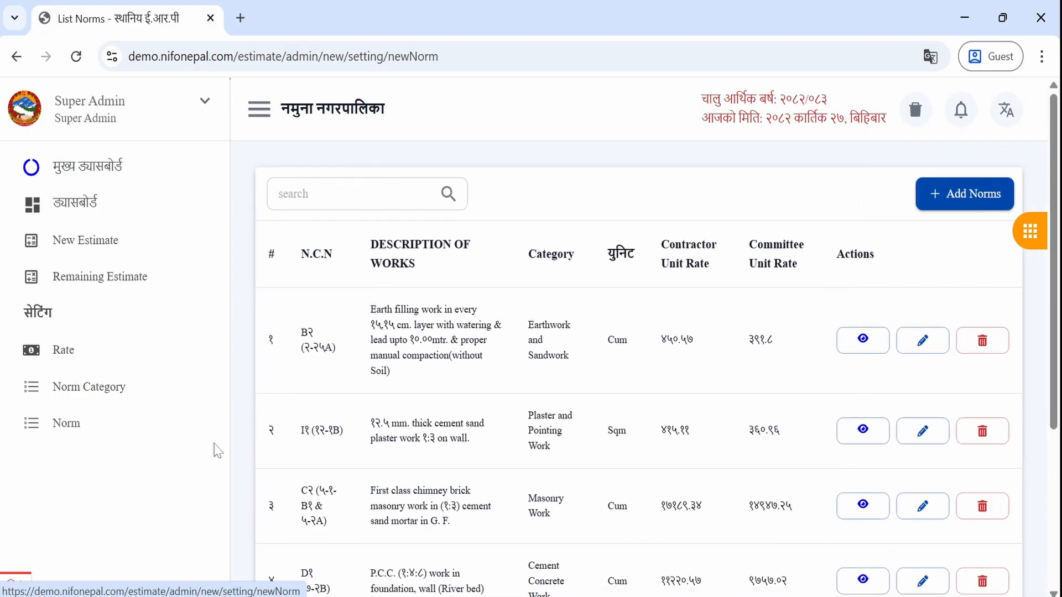
# - Start norm C2 titled 'First class chimney brick masonry work in 1:4 cement sand mortar'
pyautogui.click(955, 194)
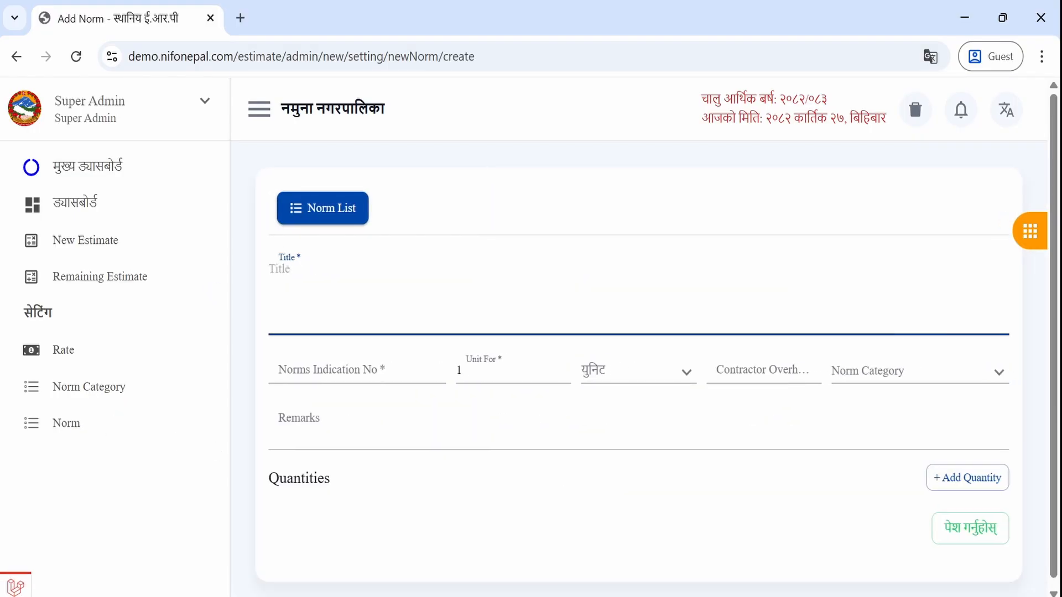
pyautogui.write('First')
pyautogui.write('class chimney brick masonry w')
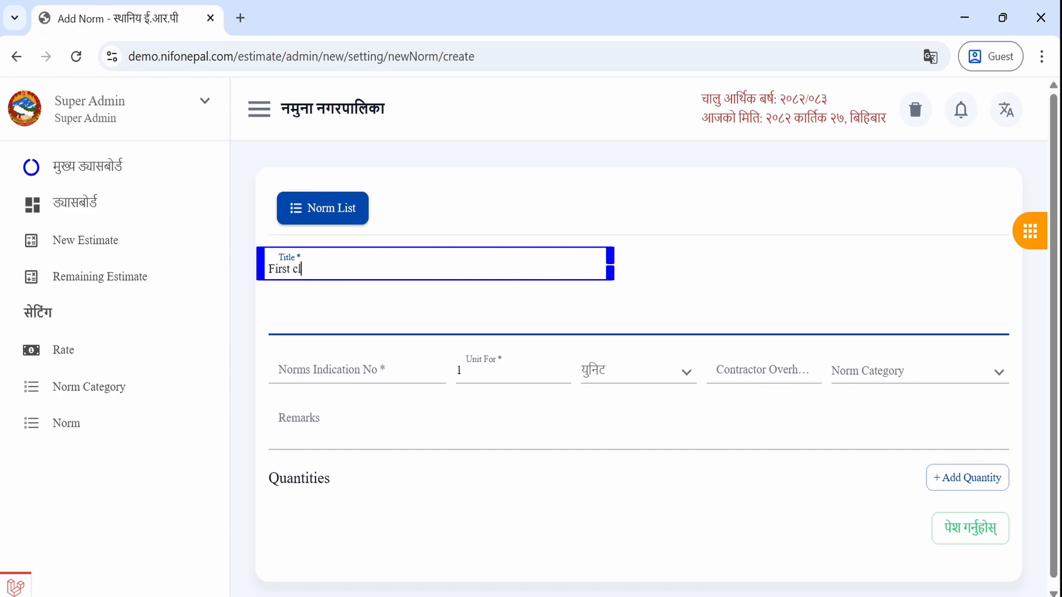
pyautogui.write('ork in 1:4 cement sand mortar')
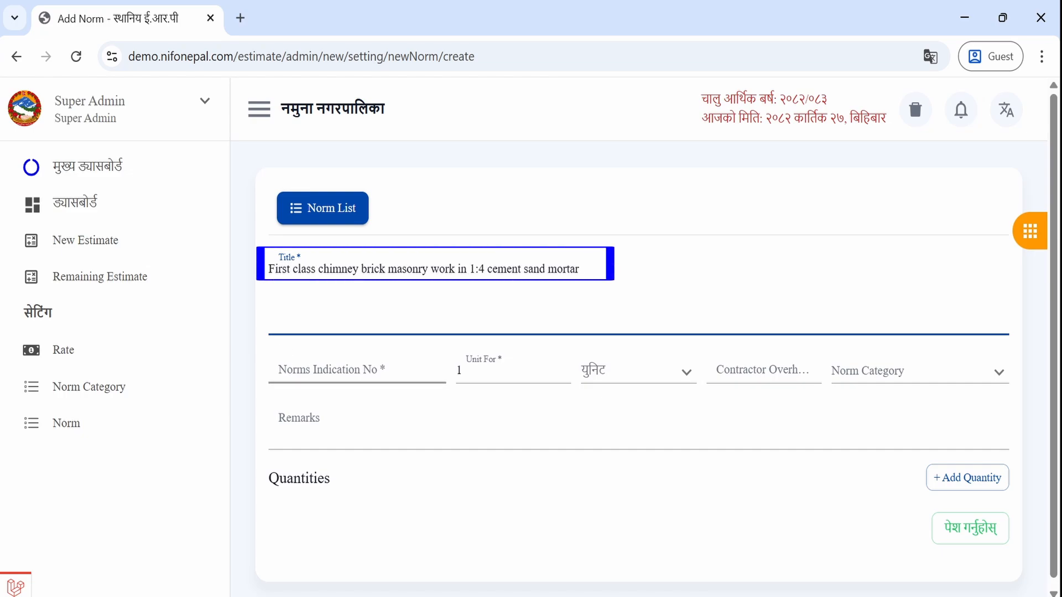
pyautogui.click(356, 370)
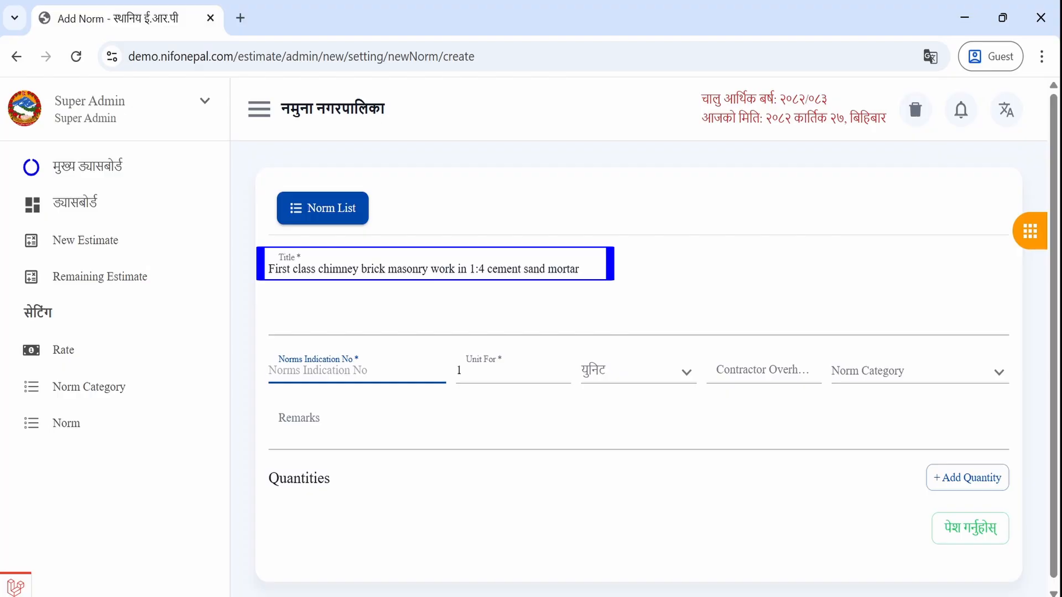
pyautogui.write('C@')
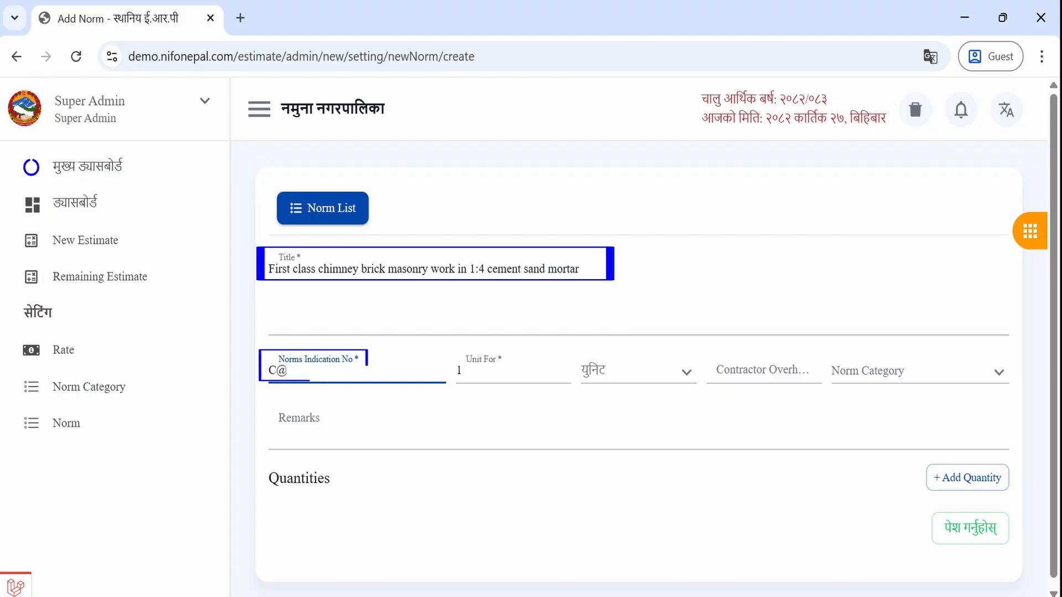
pyautogui.press('BackSpace')
pyautogui.write('2')
# - Set the norm's unit to Cum, contractor overhead 15% and category Masonry Work
pyautogui.press('Tab')
pyautogui.press('Tab')
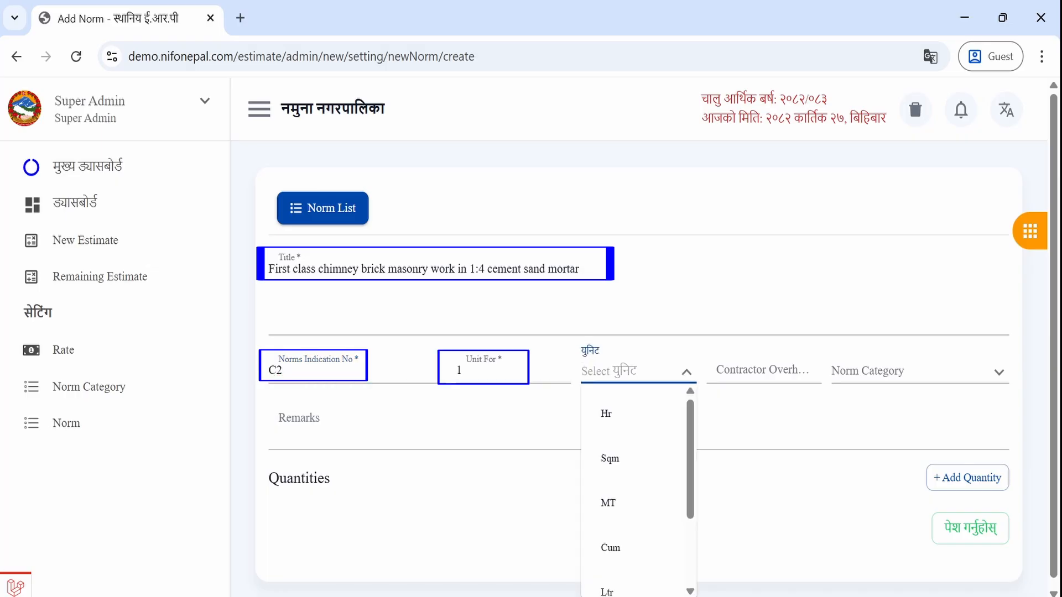
pyautogui.write('c')
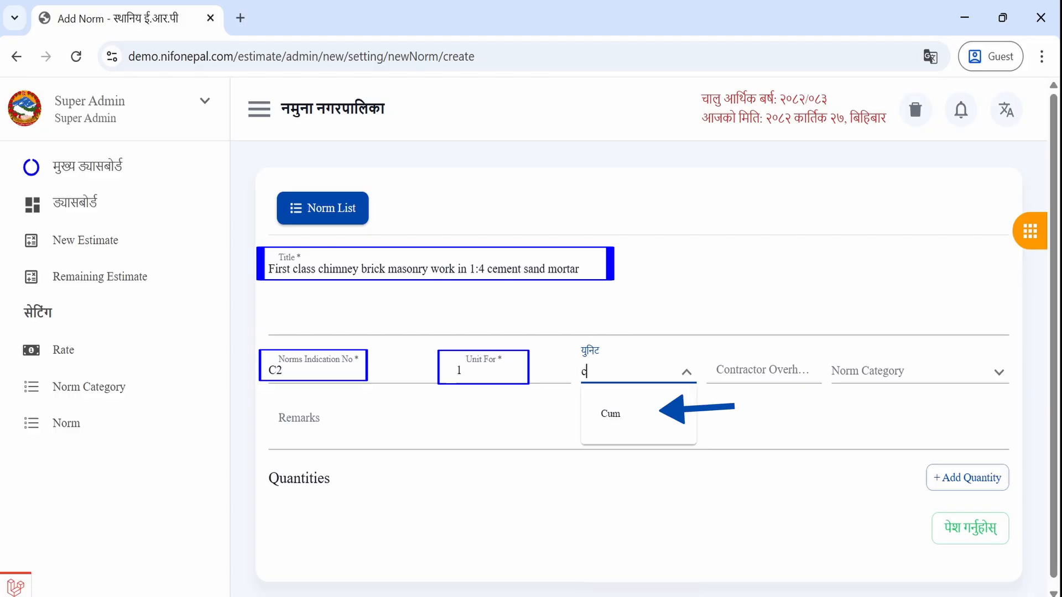
pyautogui.write('u')
pyautogui.click(630, 412)
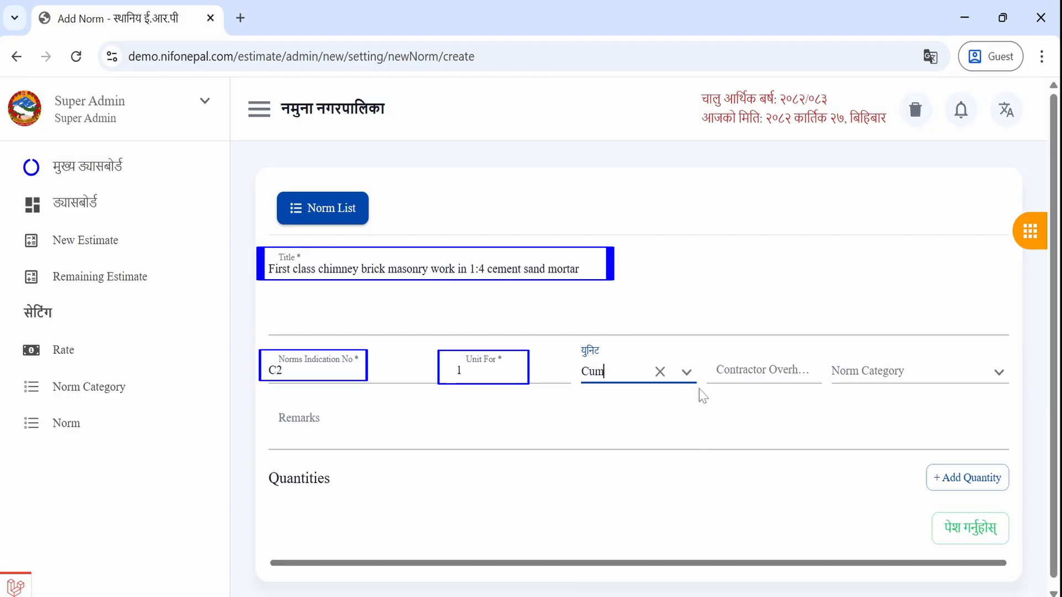
pyautogui.click(760, 370)
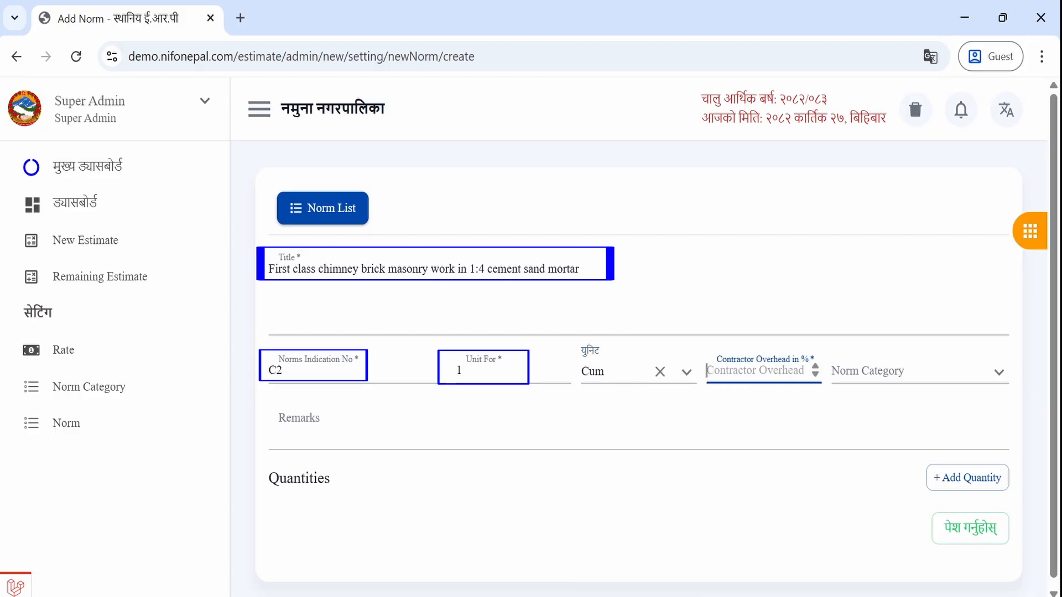
pyautogui.write('15')
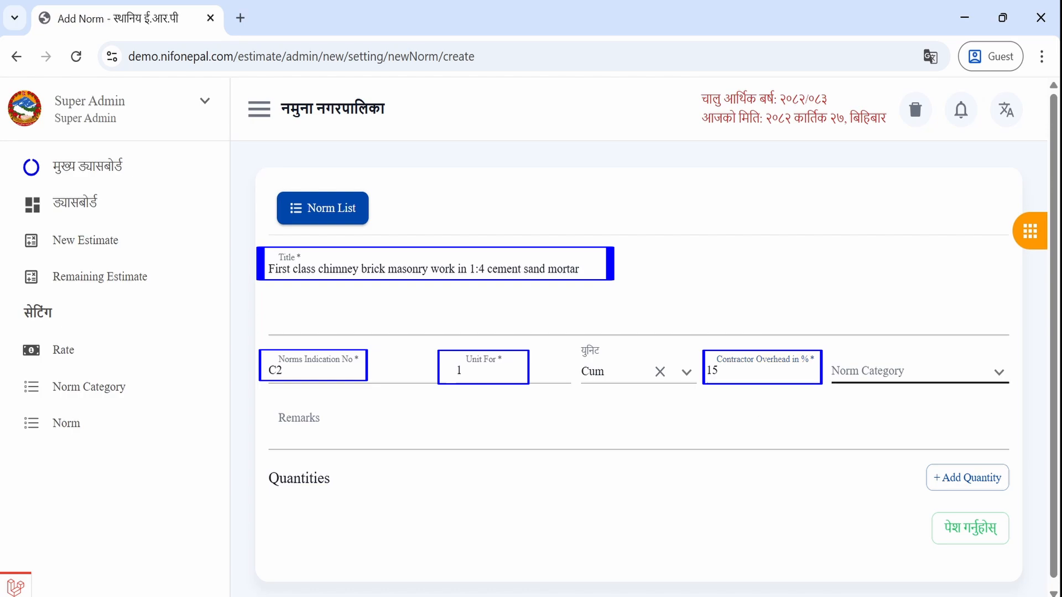
pyautogui.click(915, 371)
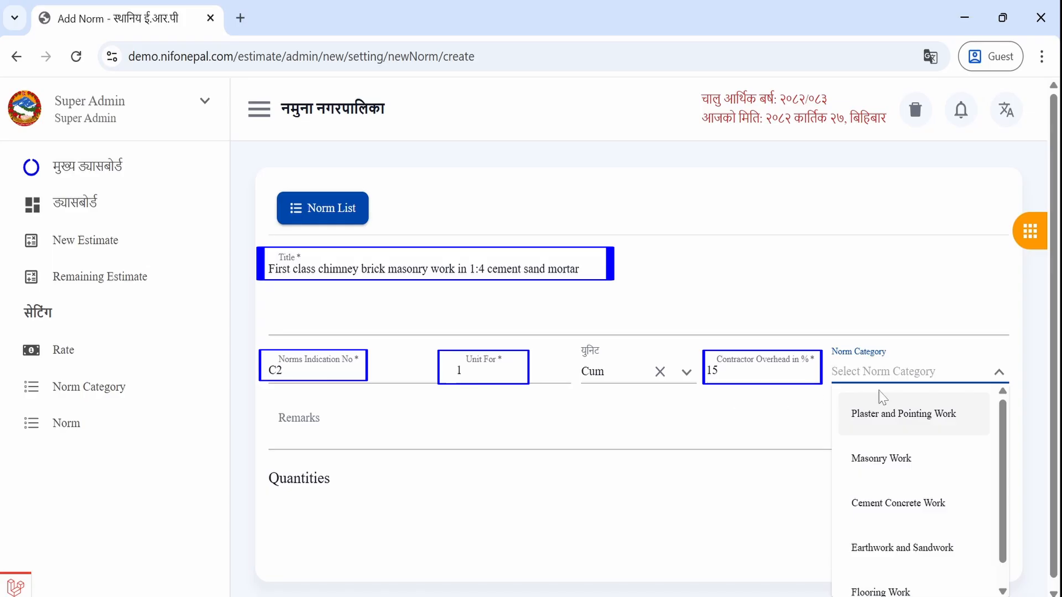
pyautogui.click(885, 460)
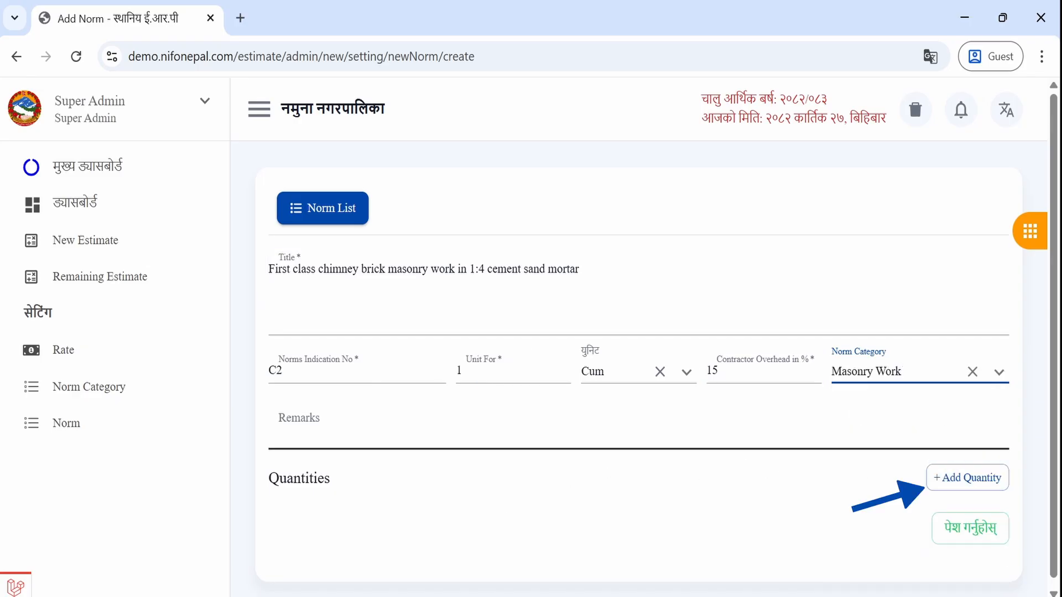
# - Add a quantity row with rate Skilled and quantity 1.5
pyautogui.click(961, 486)
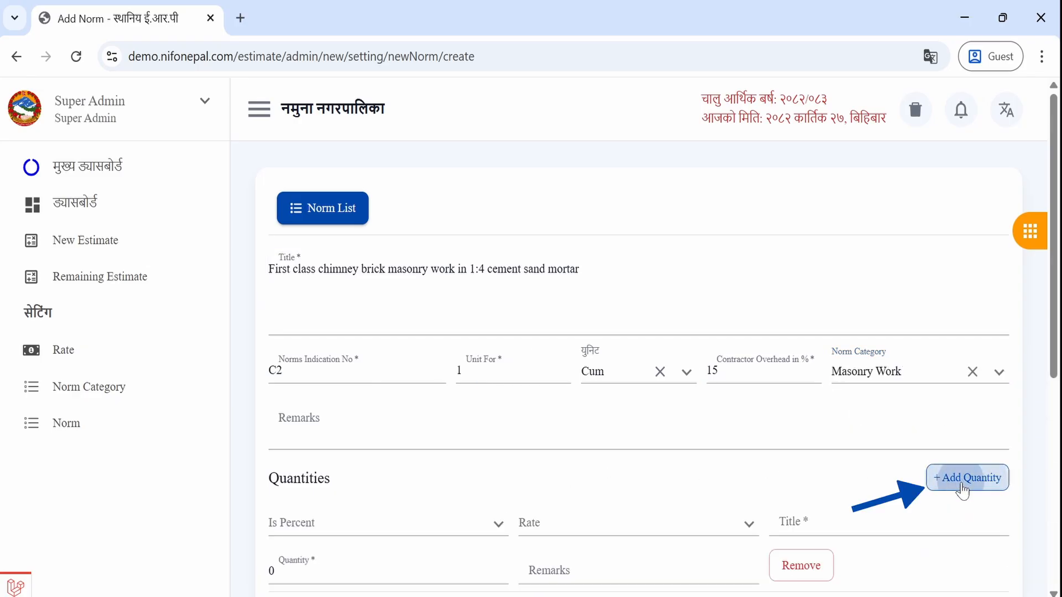
pyautogui.scroll(-5, 963, 489)
pyautogui.click(568, 198)
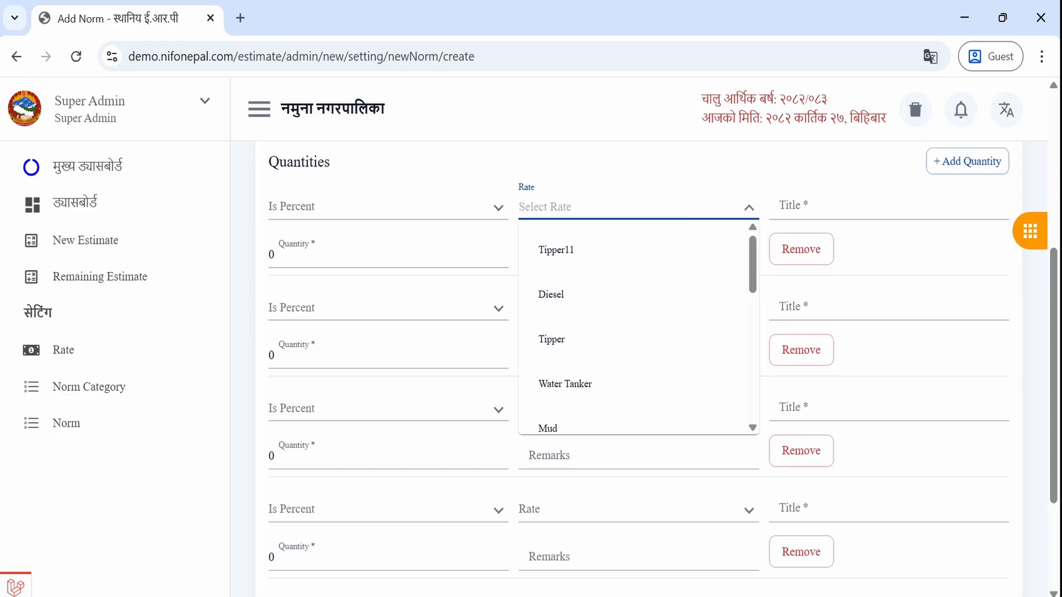
pyautogui.write('ski')
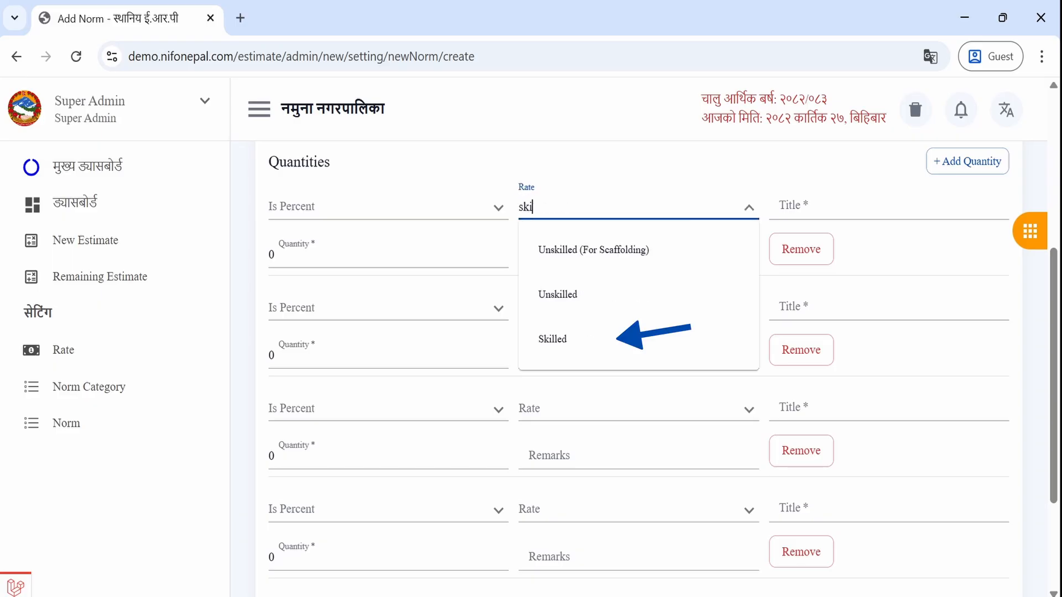
pyautogui.click(545, 340)
pyautogui.click(331, 255)
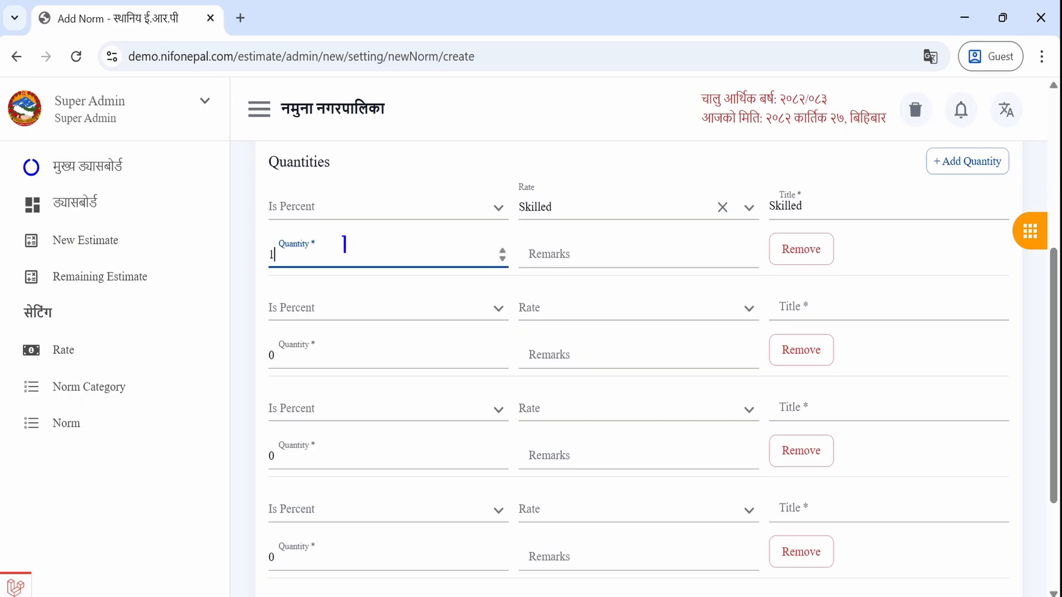
pyautogui.write('1.5')
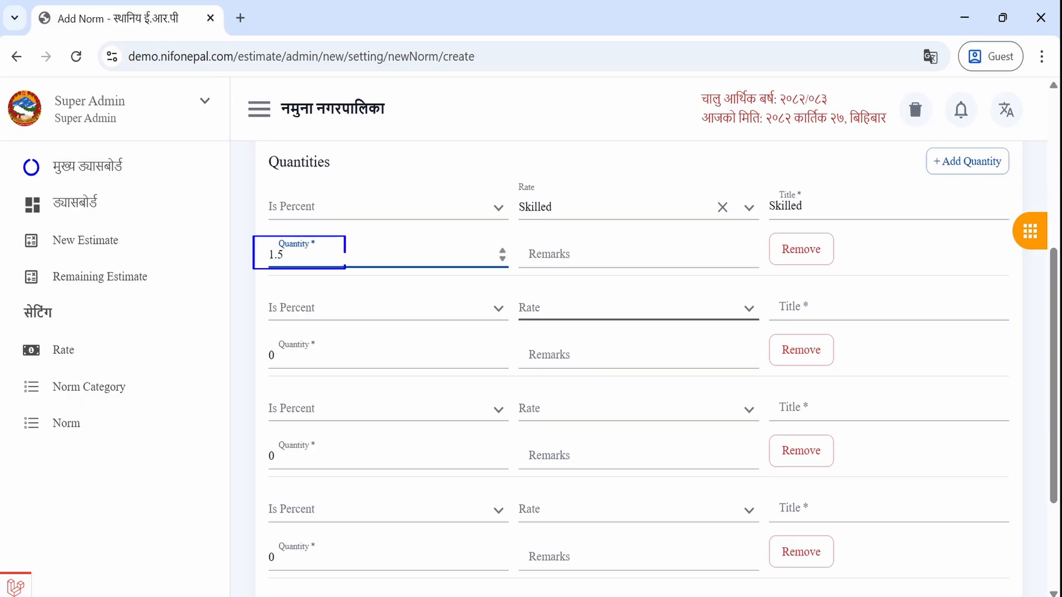
# - Add rows for Unskilled at 2.2 and Unskilled (For Scaffolding) at 1.4
pyautogui.click(597, 308)
pyautogui.write('uns')
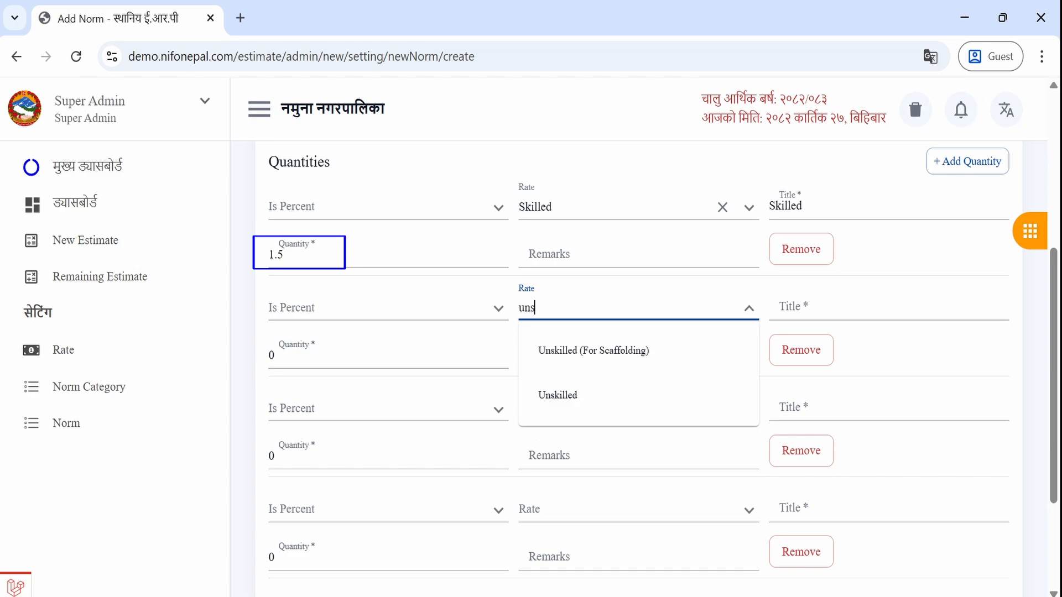
pyautogui.click(558, 395)
pyautogui.click(329, 359)
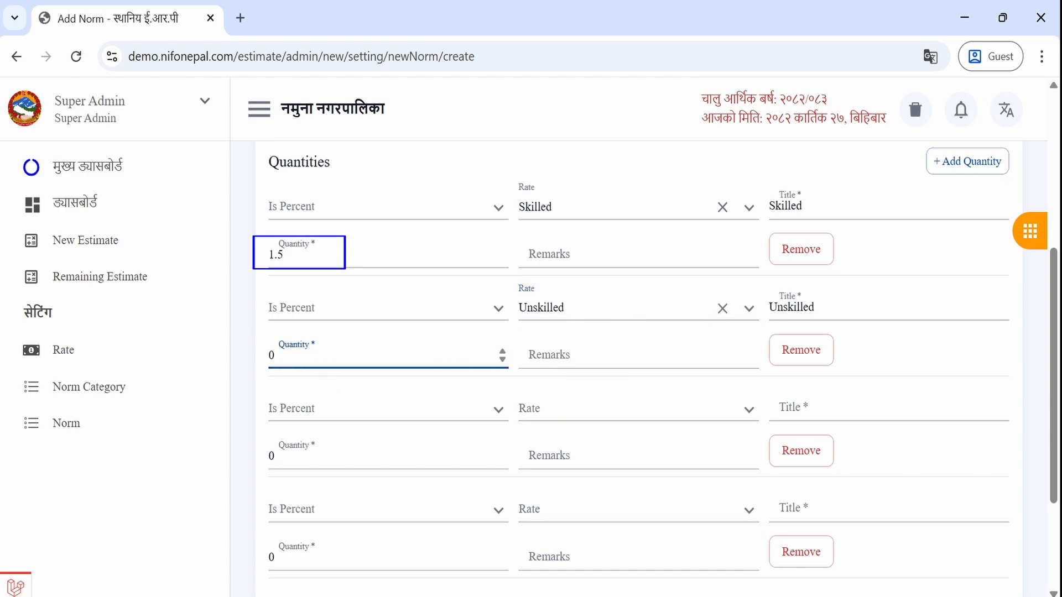
pyautogui.write('2.2')
pyautogui.click(523, 410)
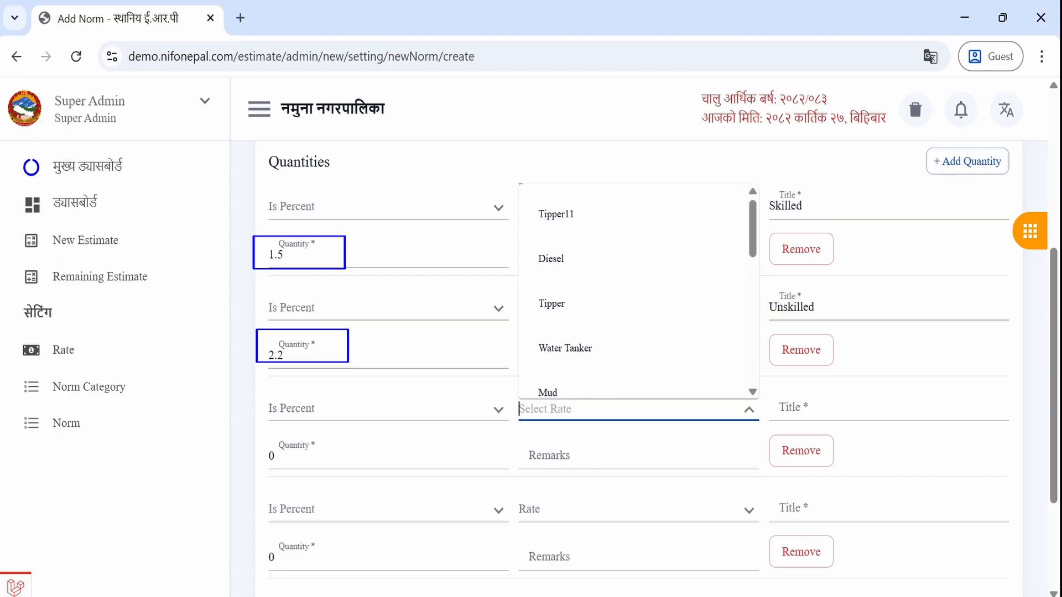
pyautogui.write('un')
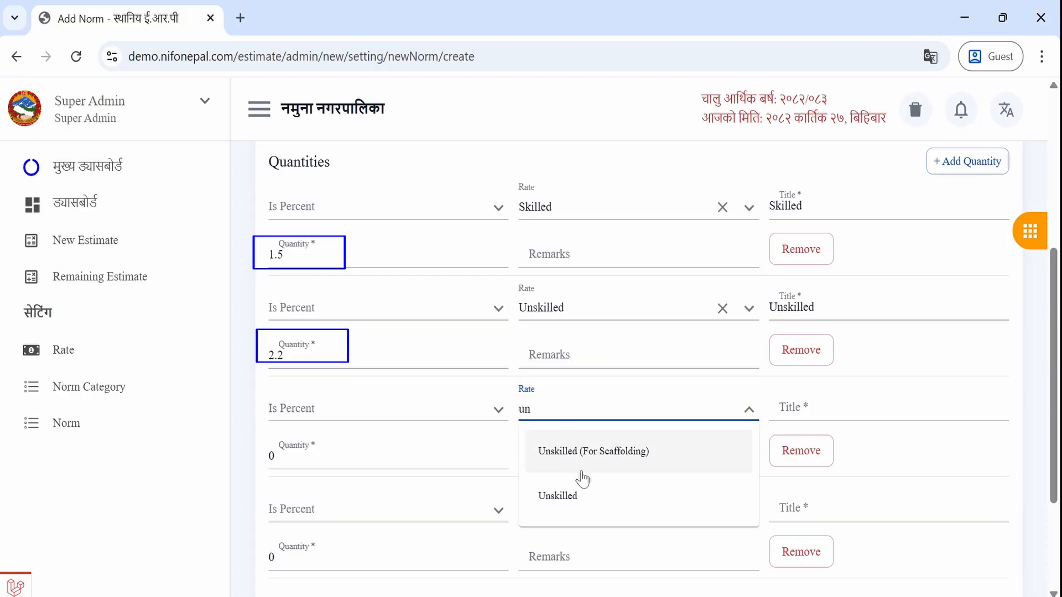
pyautogui.click(577, 460)
pyautogui.click(327, 456)
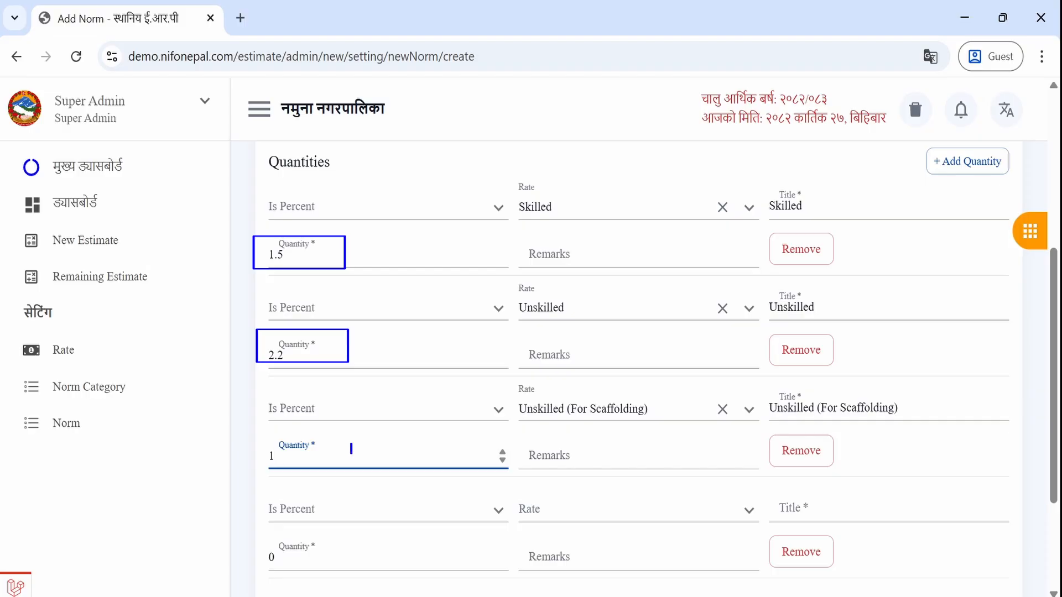
pyautogui.write('1.4')
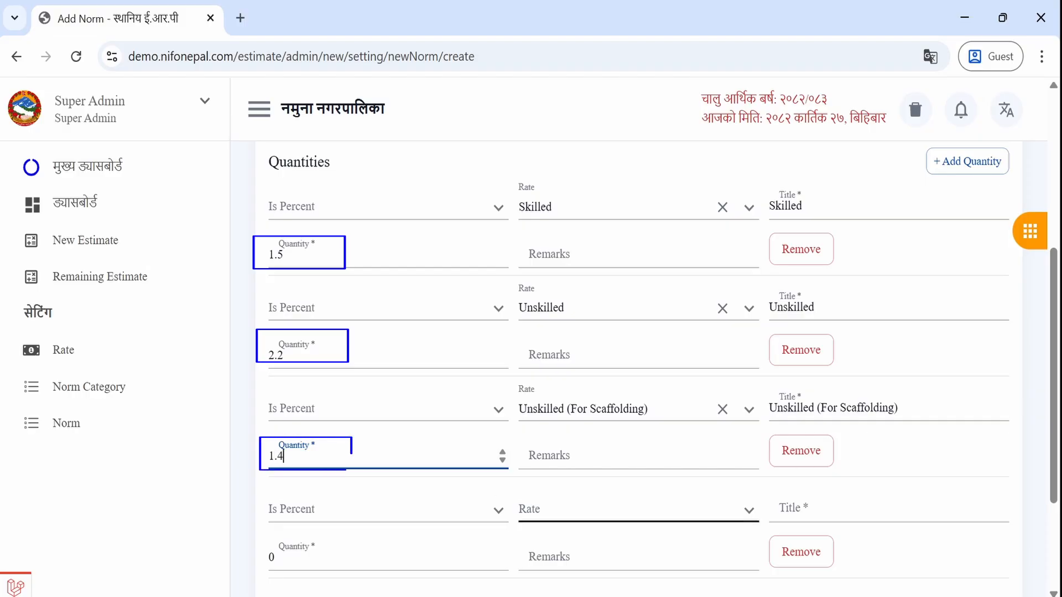
# - Add Brick Chimney with quantity 560 and Cement with quantity 0.1
pyautogui.click(525, 510)
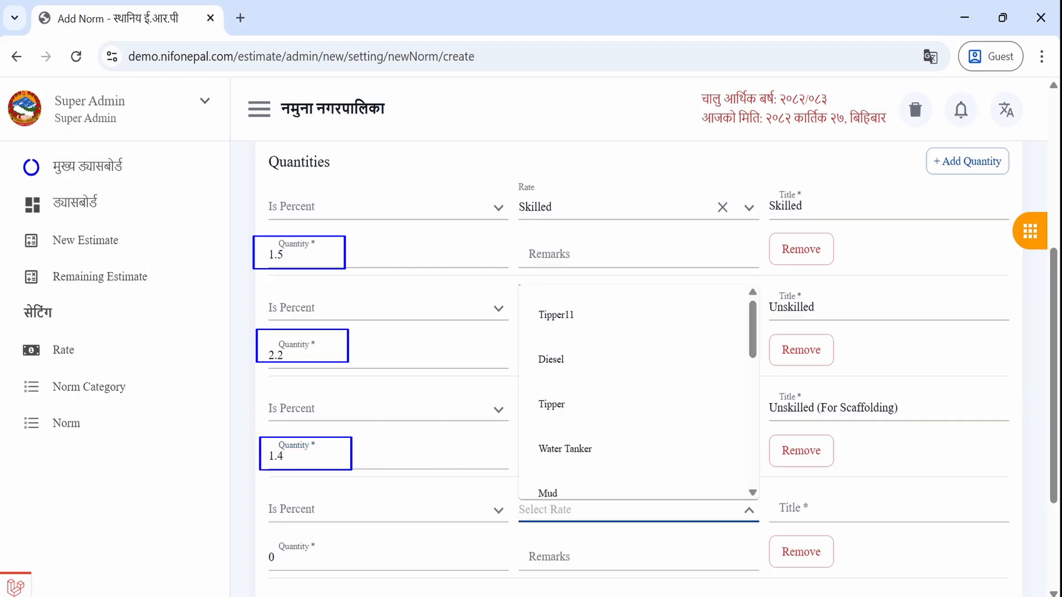
pyautogui.write('br')
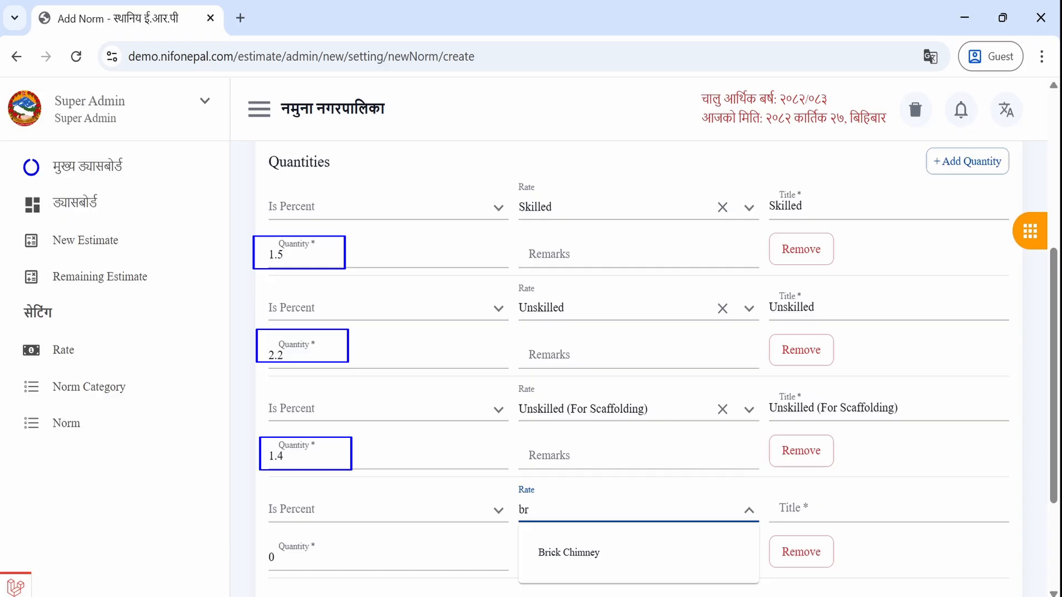
pyautogui.click(545, 566)
pyautogui.click(487, 558)
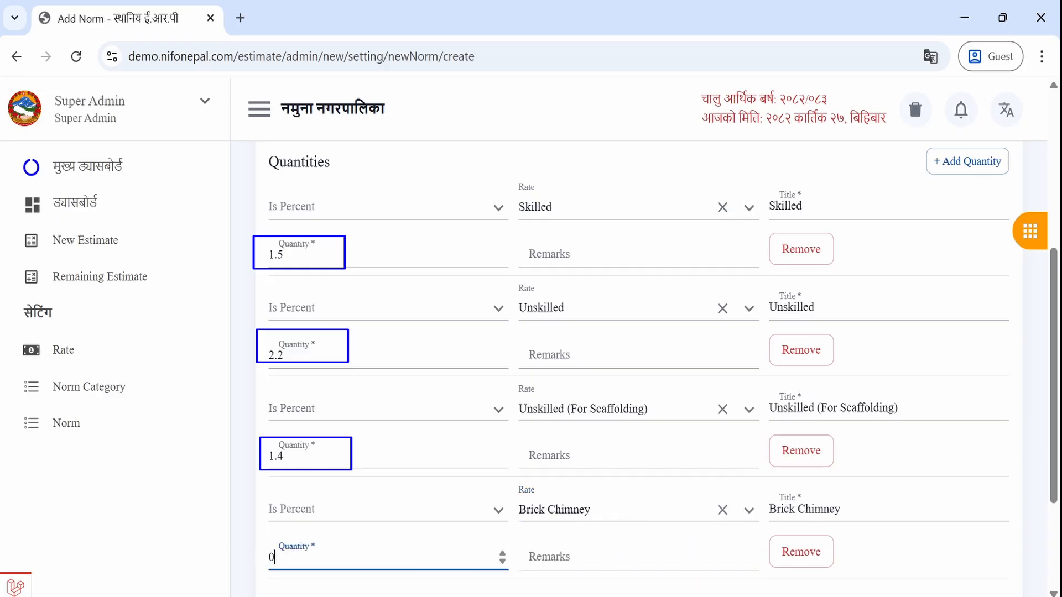
pyautogui.write('560')
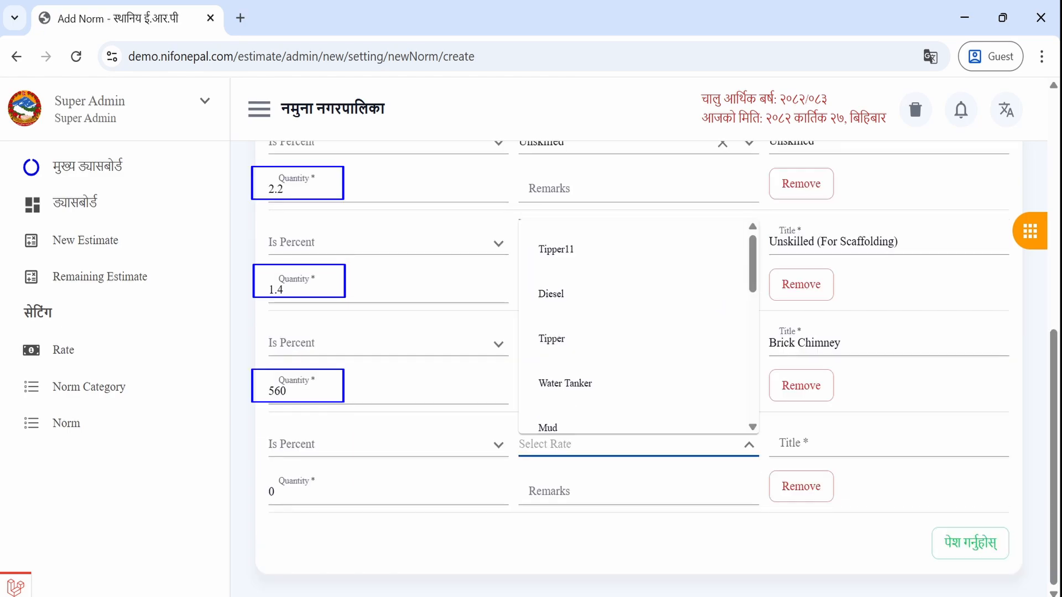
pyautogui.write('ce')
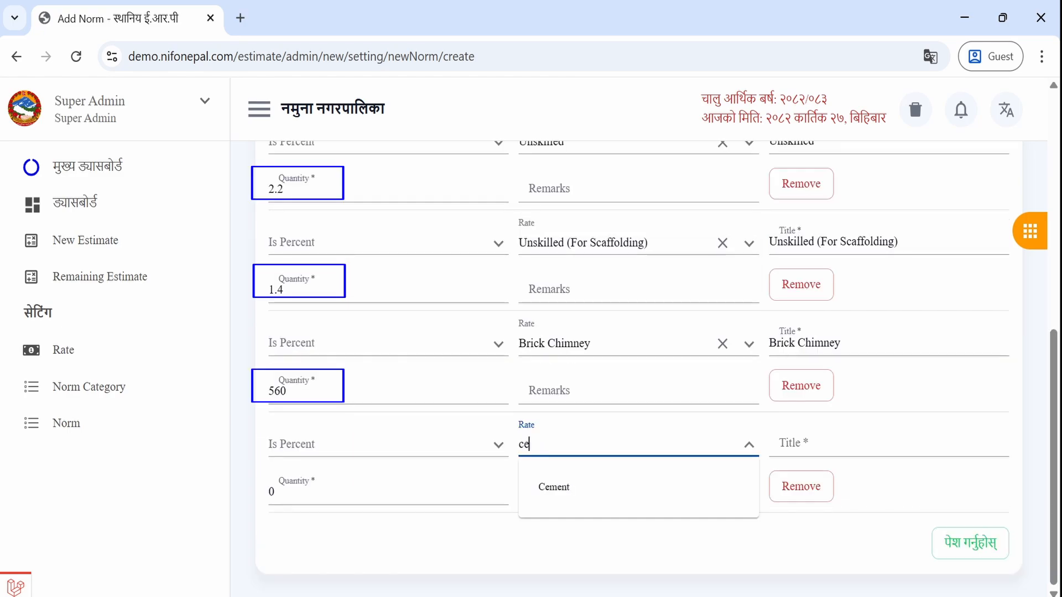
pyautogui.click(556, 488)
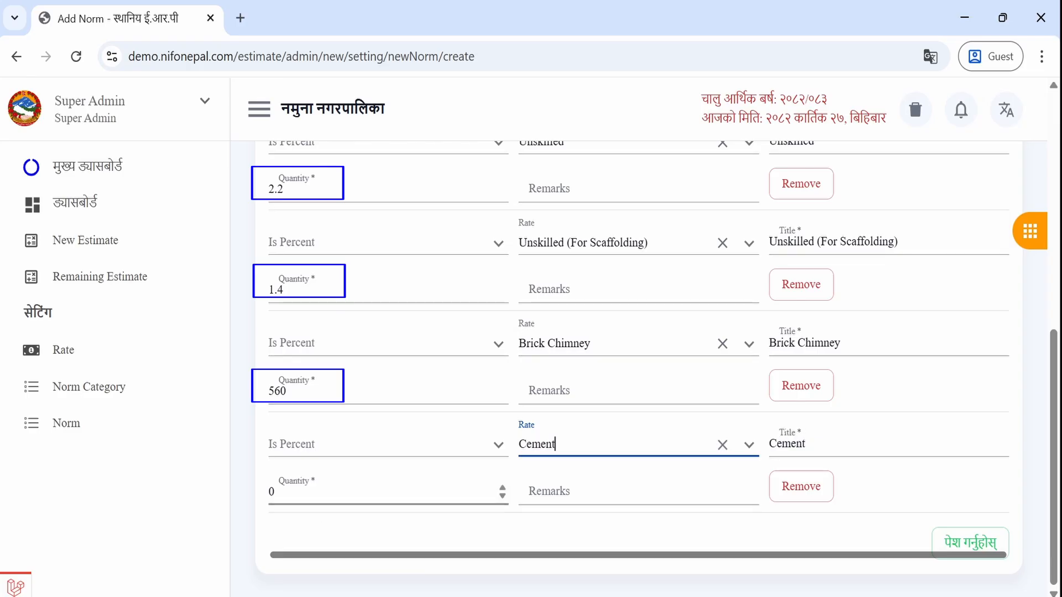
pyautogui.click(276, 492)
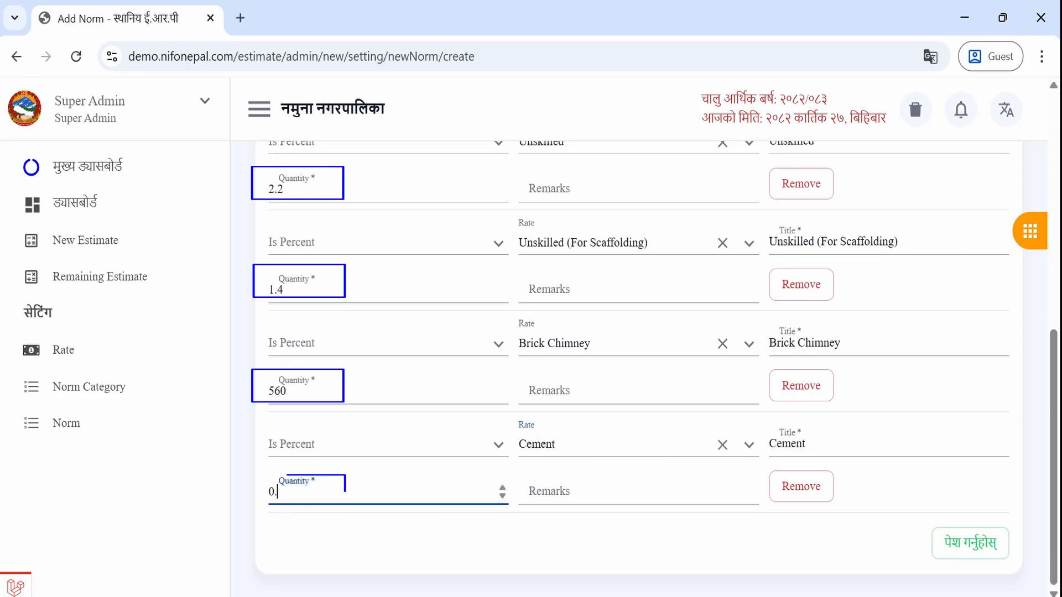
pyautogui.write('.1')
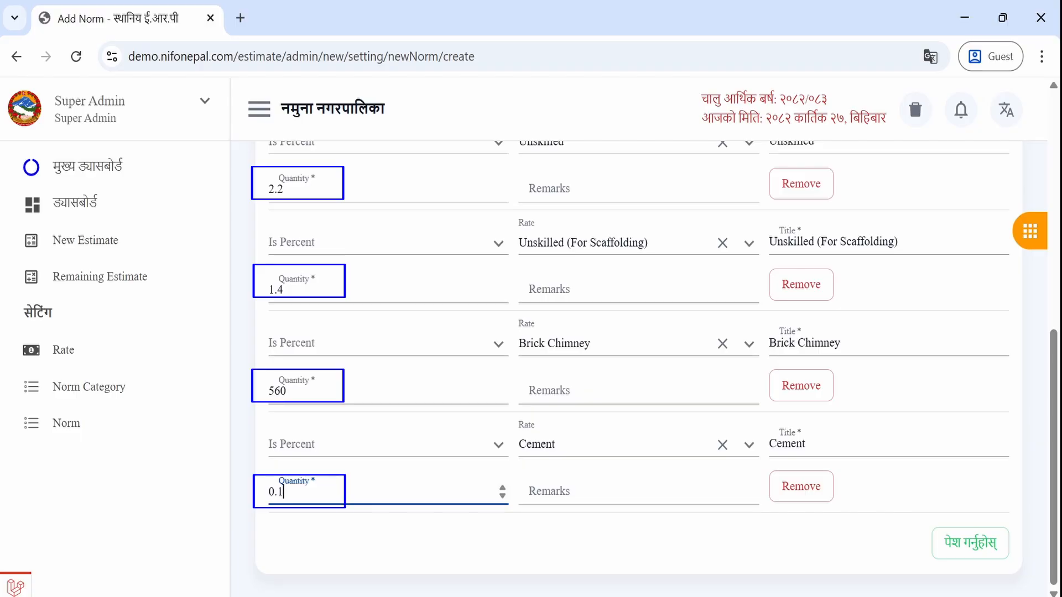
# - Add a new quantity row for Sand Crusher with quantity 0.28
pyautogui.click(469, 545)
pyautogui.scroll(15, 469, 544)
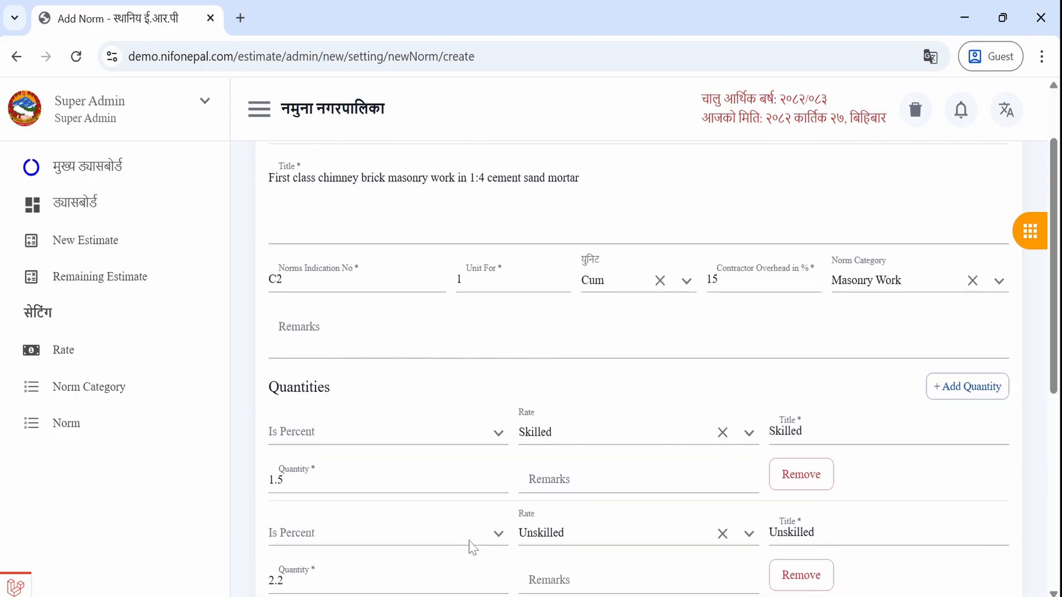
pyautogui.click(965, 443)
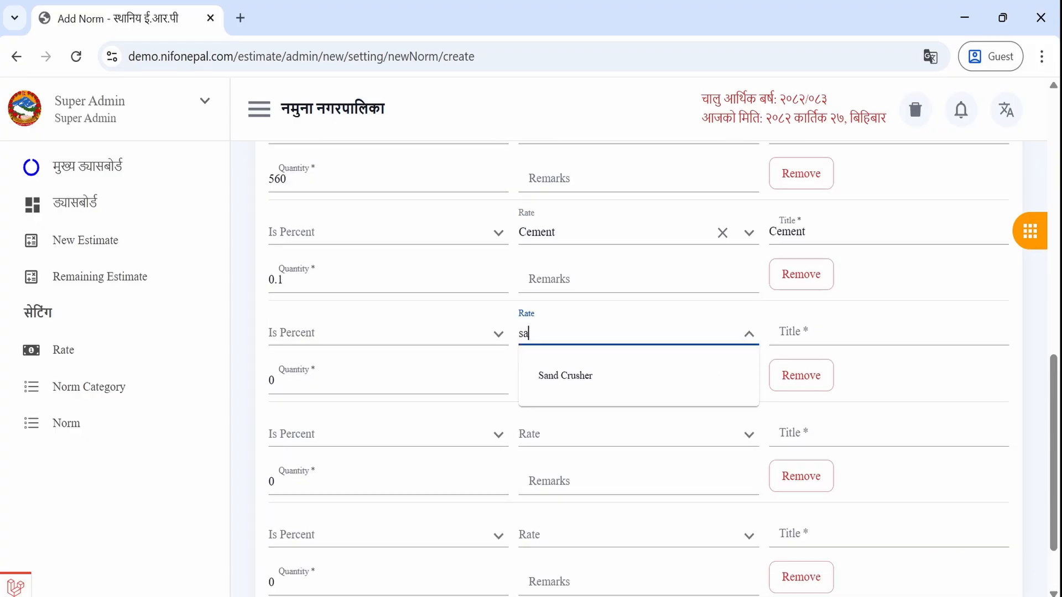
pyautogui.click(584, 376)
pyautogui.click(287, 381)
pyautogui.write('.')
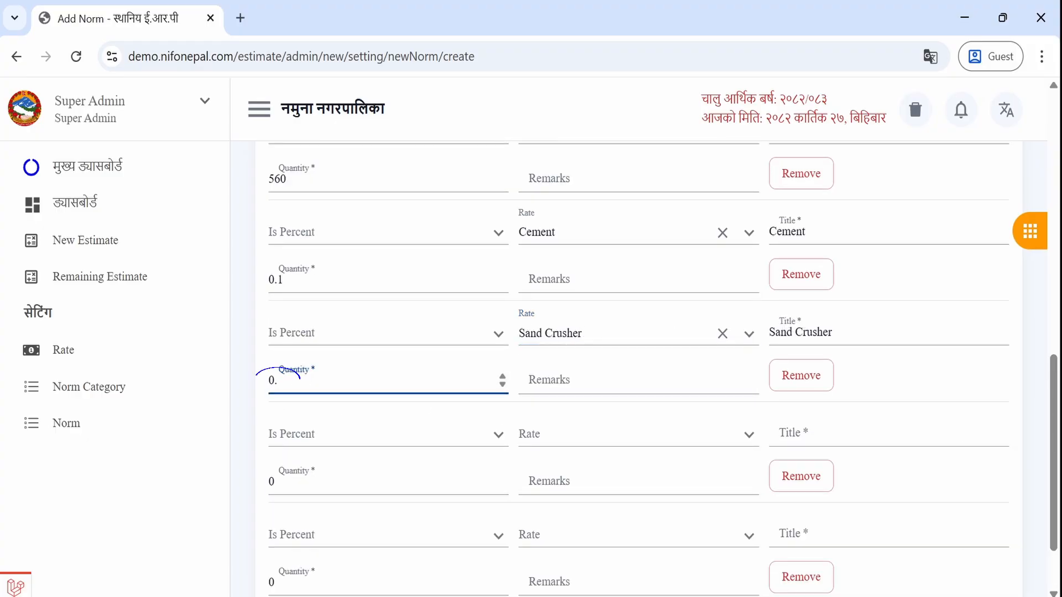
pyautogui.write('28')
# - Add a Water row with quantity 130, leaving an empty row below
pyautogui.click(553, 434)
pyautogui.write('wat')
pyautogui.click(562, 527)
pyautogui.click(275, 481)
pyautogui.write('130')
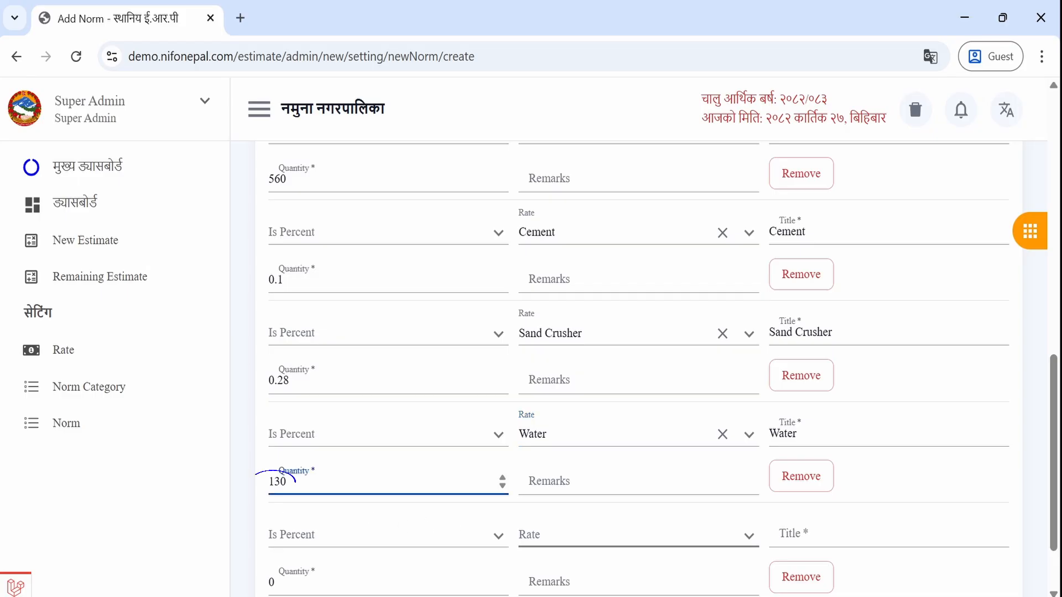
pyautogui.click(558, 535)
pyautogui.click(398, 535)
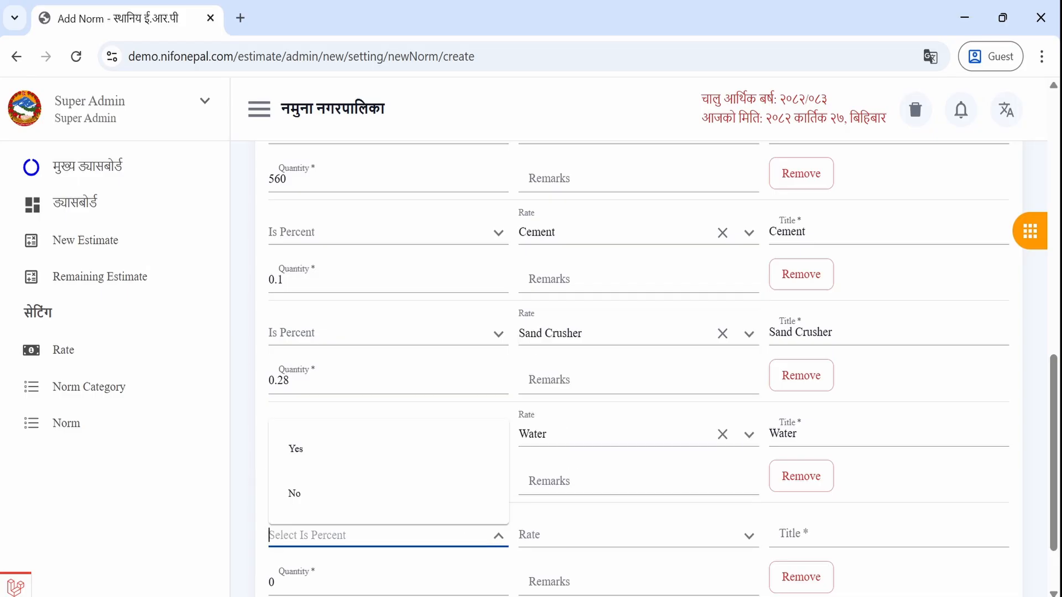
# - Make the bottom row percent-based, title it 'Scaffolding Material', and clear its zero quantity
pyautogui.click(558, 534)
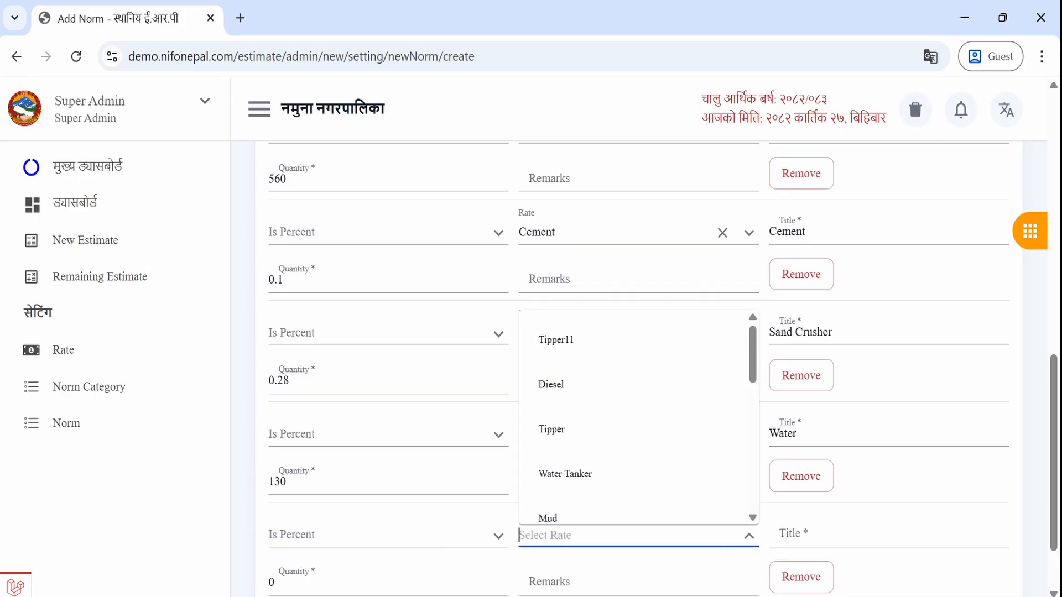
pyautogui.click(408, 511)
pyautogui.scroll(-2, 408, 516)
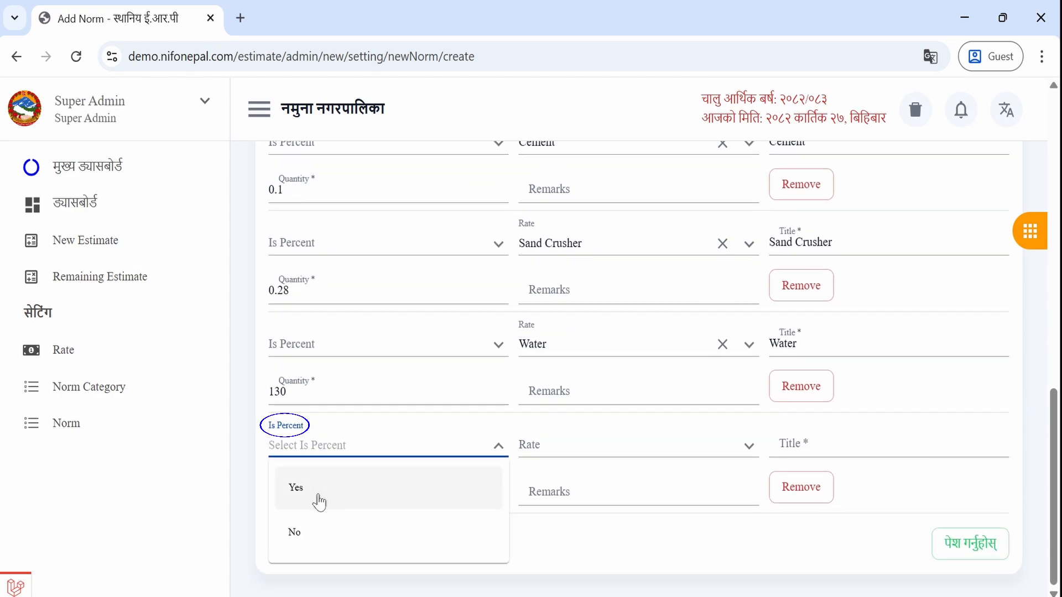
pyautogui.click(313, 492)
pyautogui.press('Tab')
pyautogui.write('Scaffolding Ma')
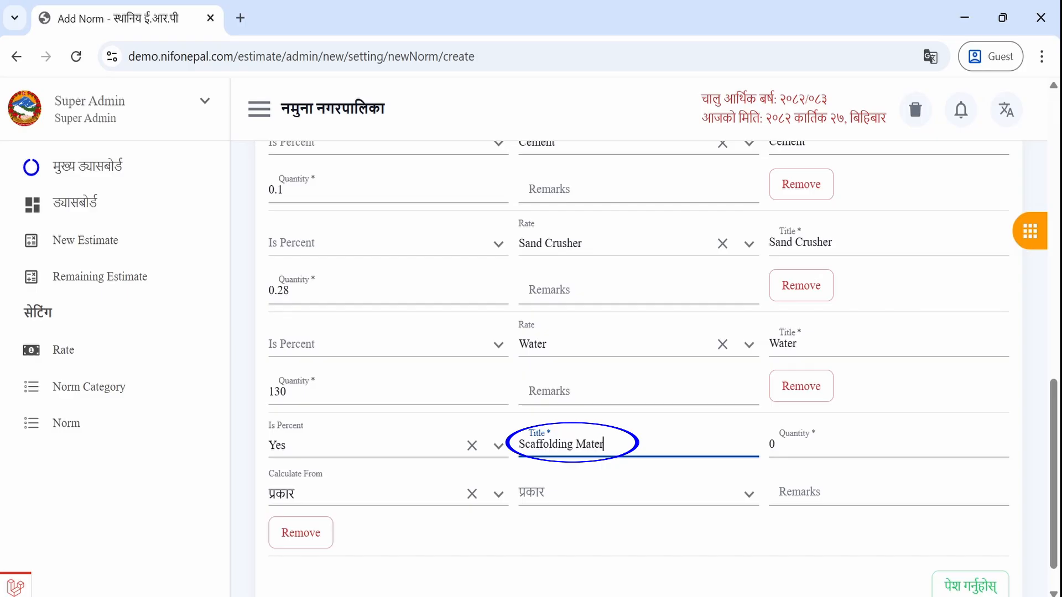
pyautogui.write('terial')
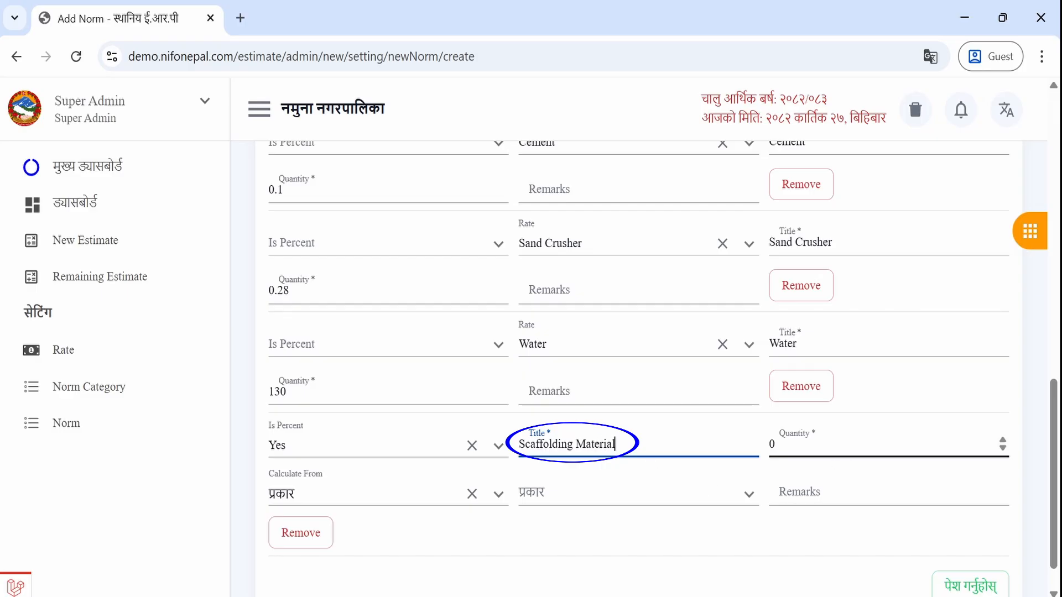
pyautogui.click(774, 444)
pyautogui.press('BackSpace')
# - Enter quantity 3 and try the calculate-from options परिमाण and प्रकार
pyautogui.write('3')
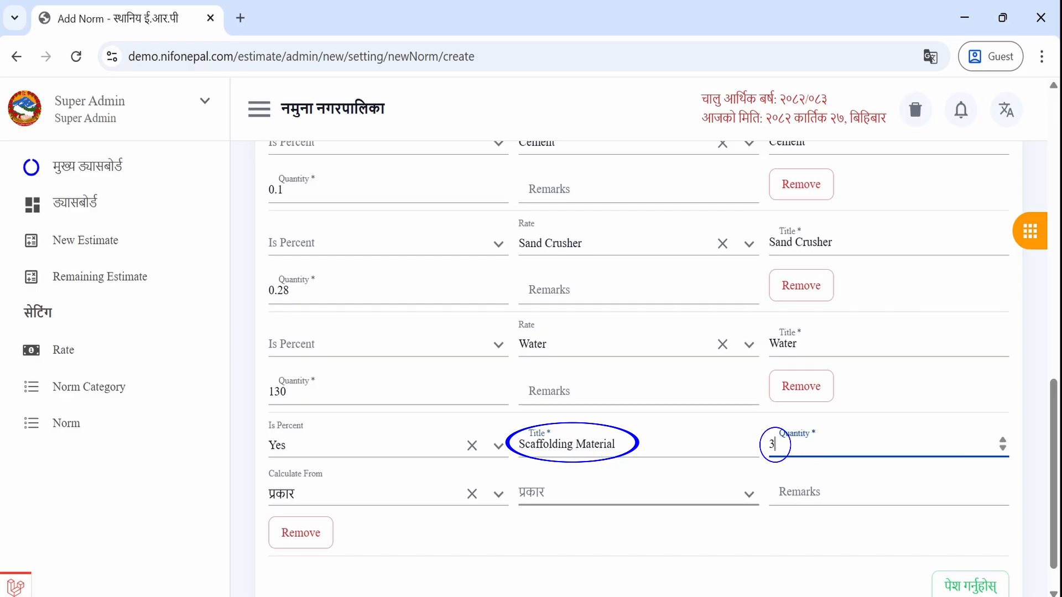
pyautogui.click(354, 491)
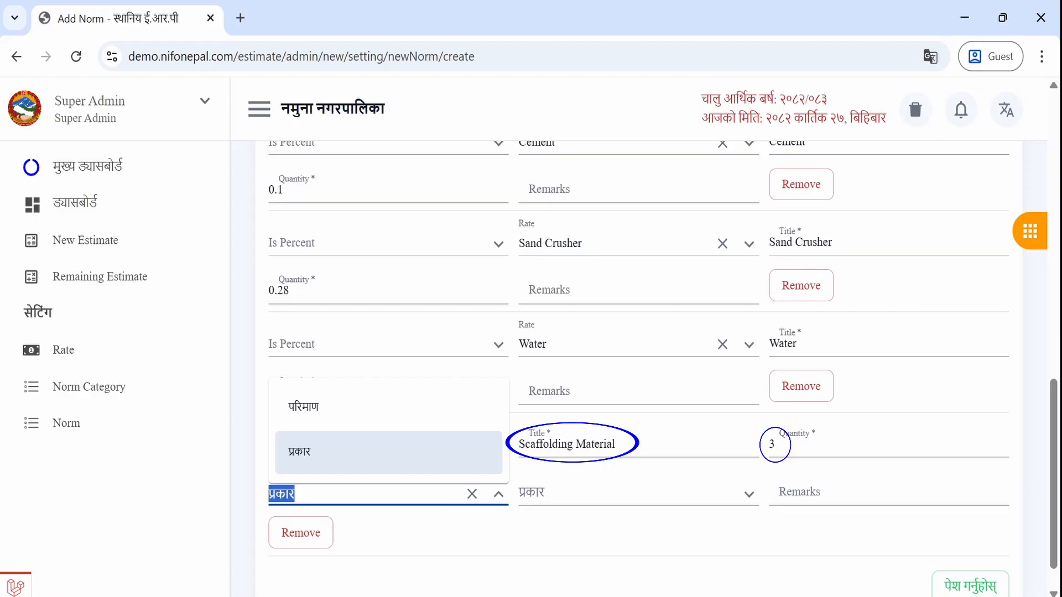
pyautogui.click(351, 419)
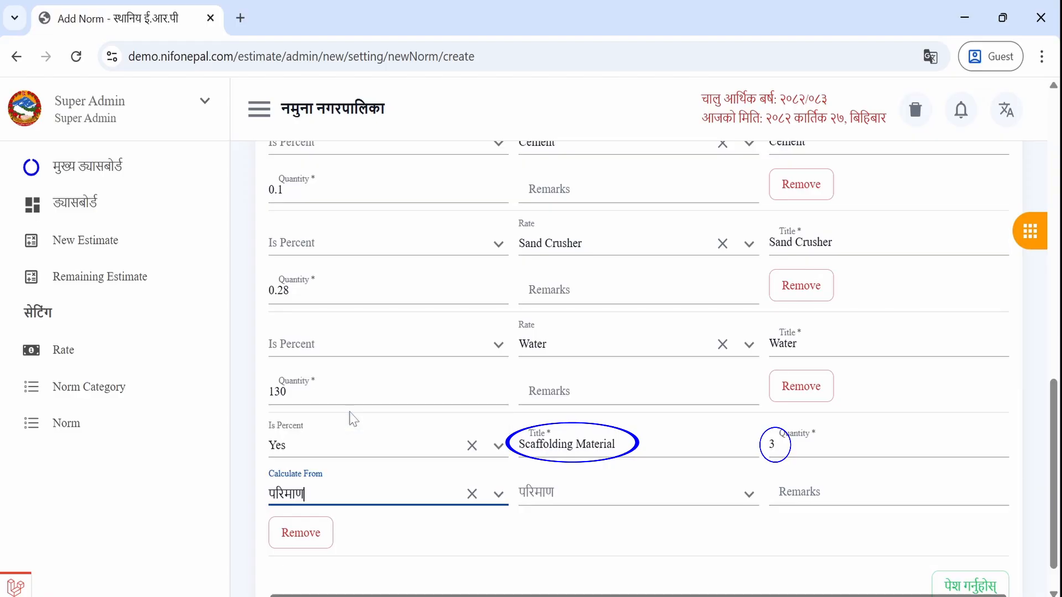
pyautogui.click(575, 492)
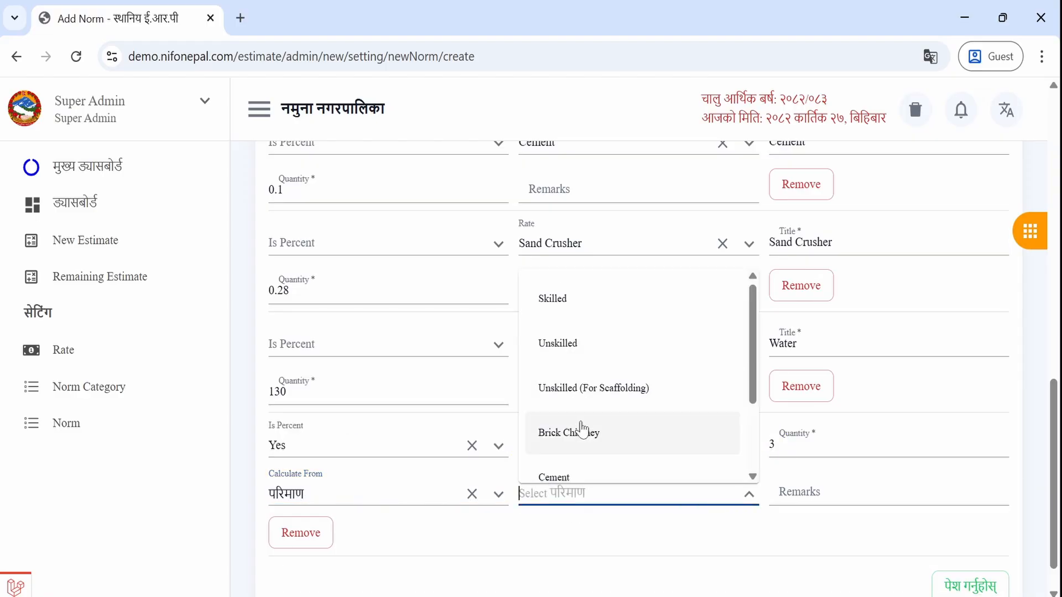
pyautogui.click(354, 492)
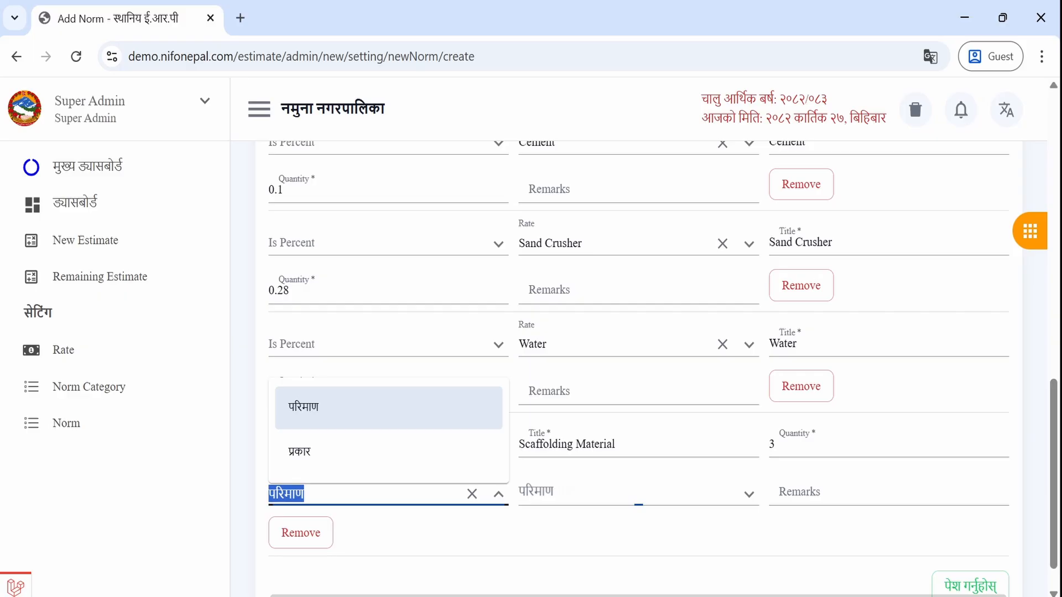
pyautogui.click(339, 462)
pyautogui.click(581, 493)
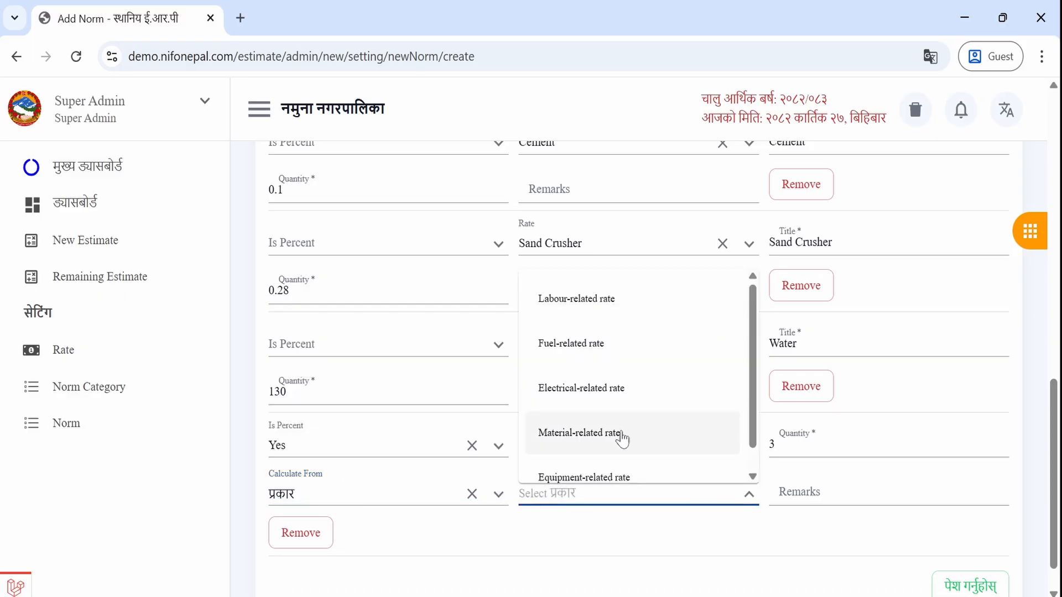
# - Calculate the percentage from परिमाण of Unskilled (For Scaffolding) and save the norm
pyautogui.scroll(1, 622, 440)
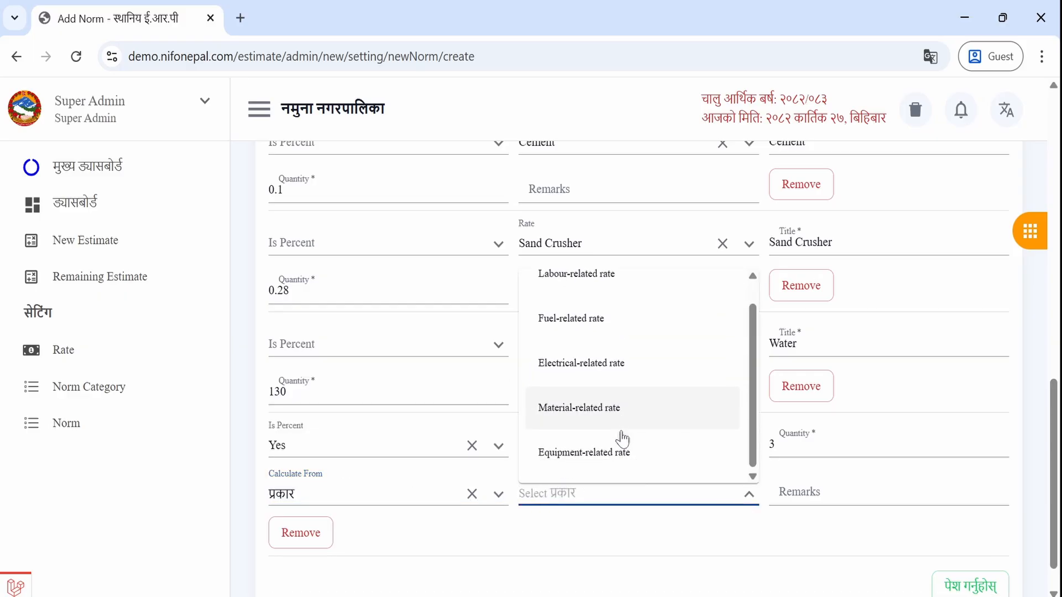
pyautogui.scroll(-1, 611, 398)
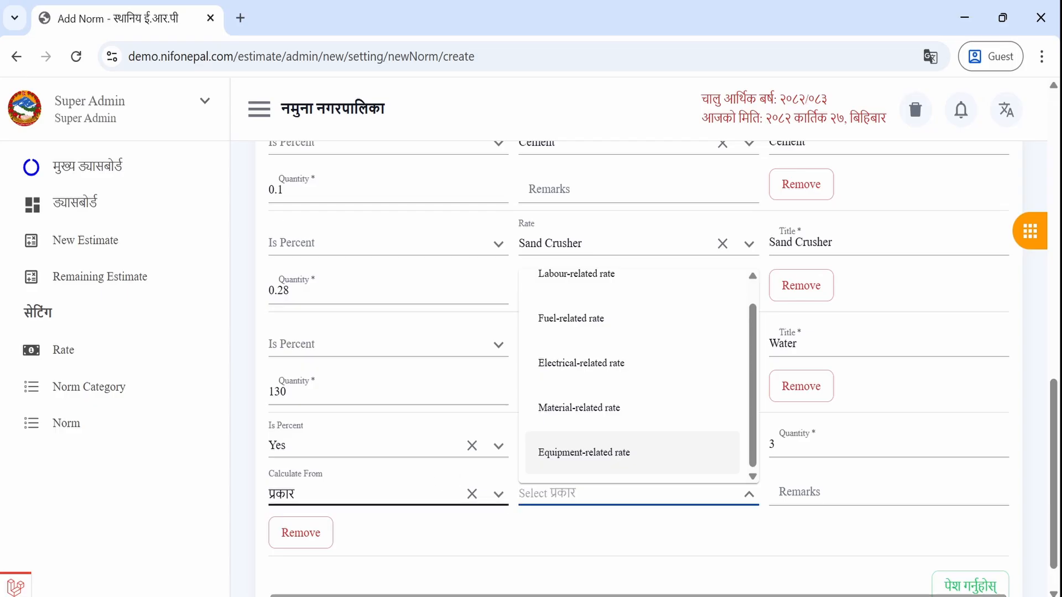
pyautogui.click(406, 486)
pyautogui.click(355, 416)
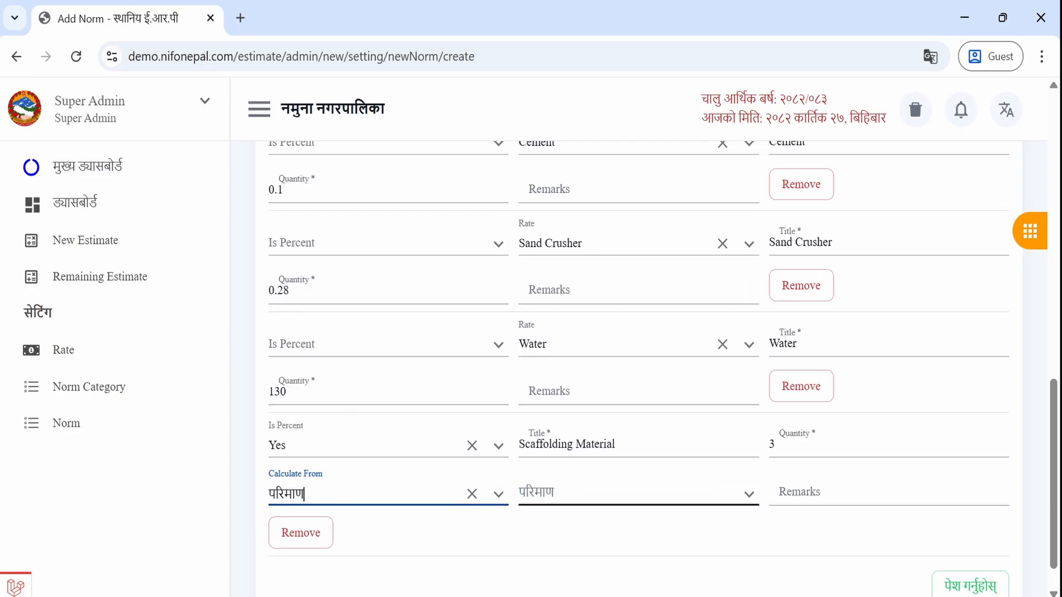
pyautogui.click(591, 492)
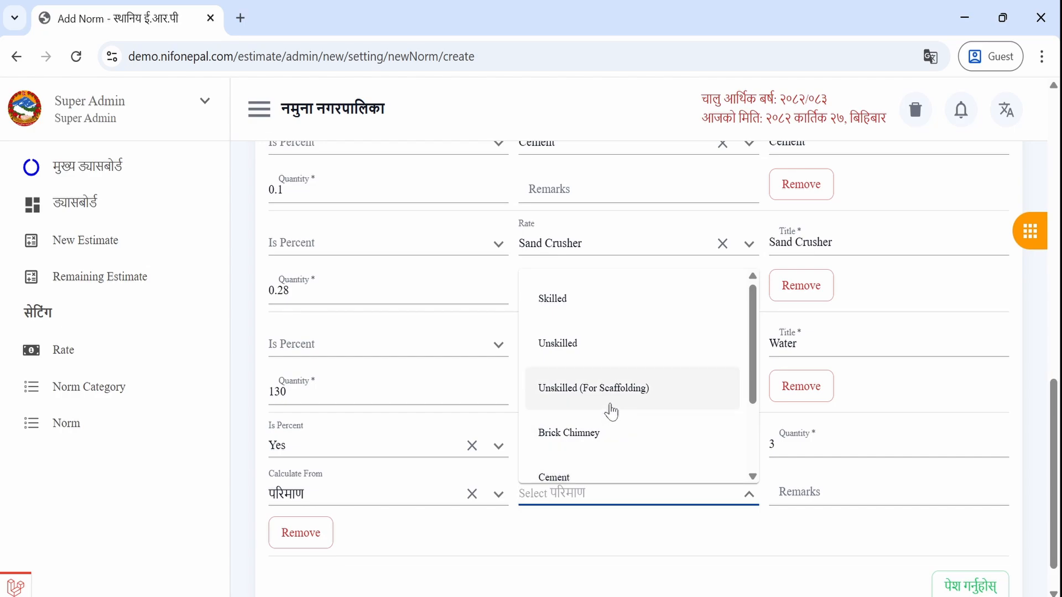
pyautogui.click(611, 390)
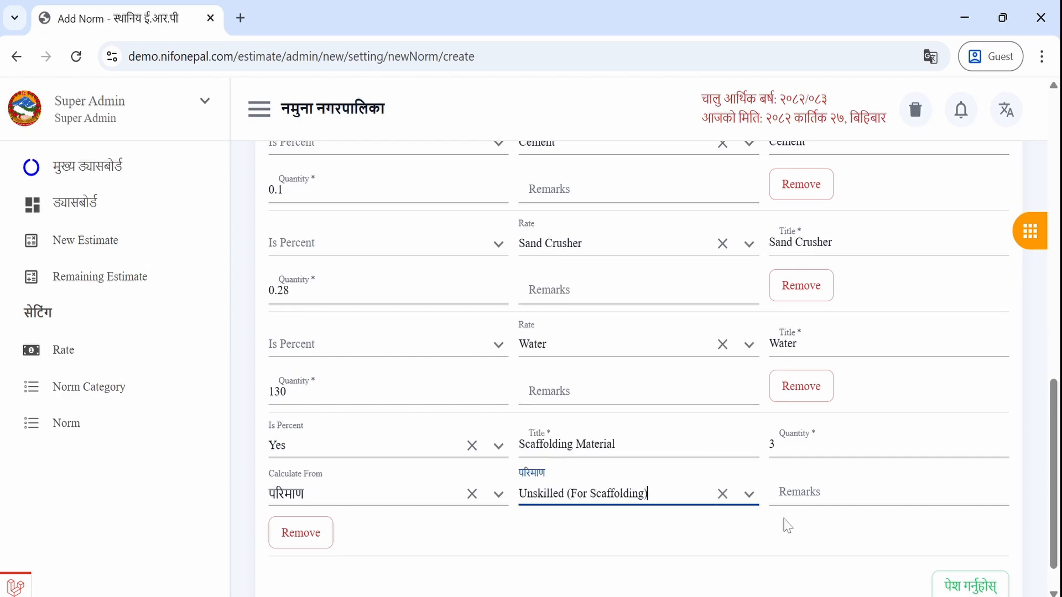
pyautogui.click(967, 588)
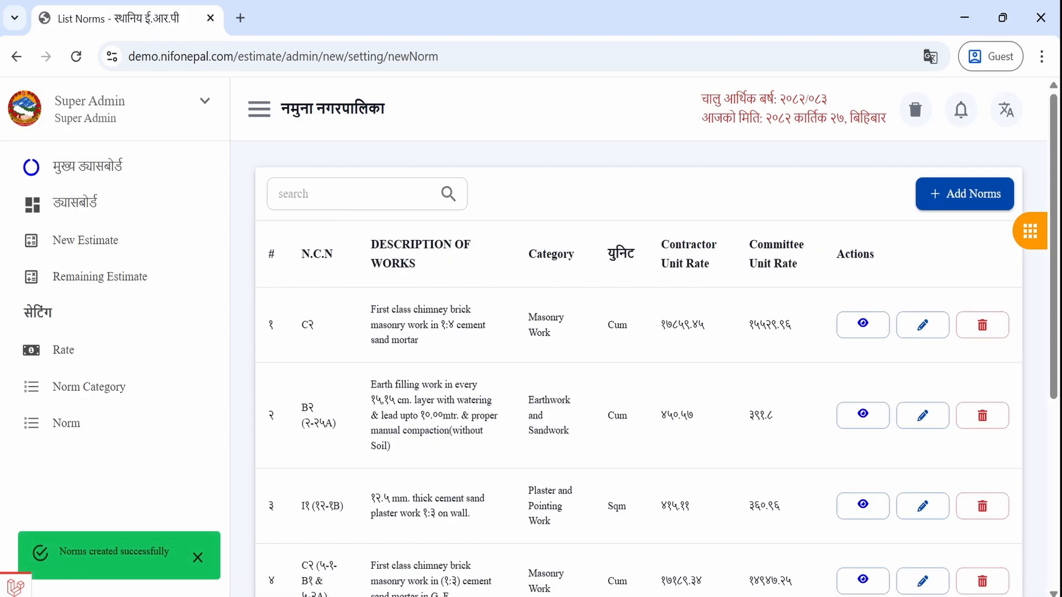